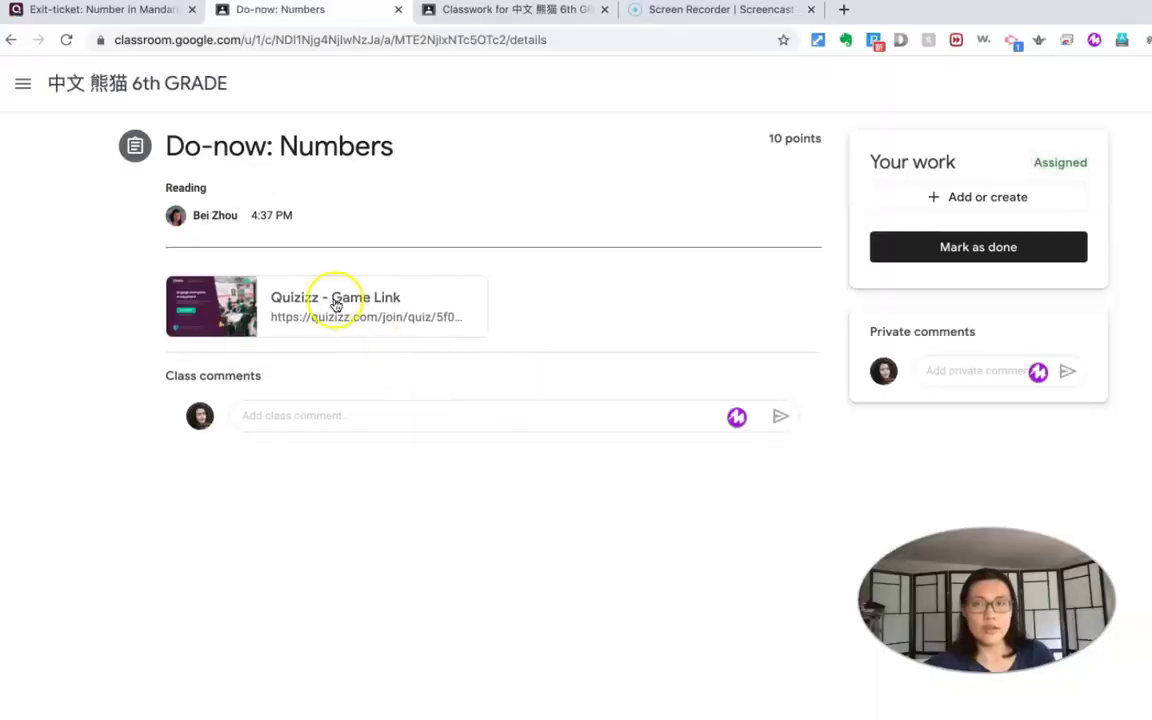
- Open the Exit-ticket: Number in Mandarin game link, flip one flashcard both ways, then close the flashcards
click(342, 300)
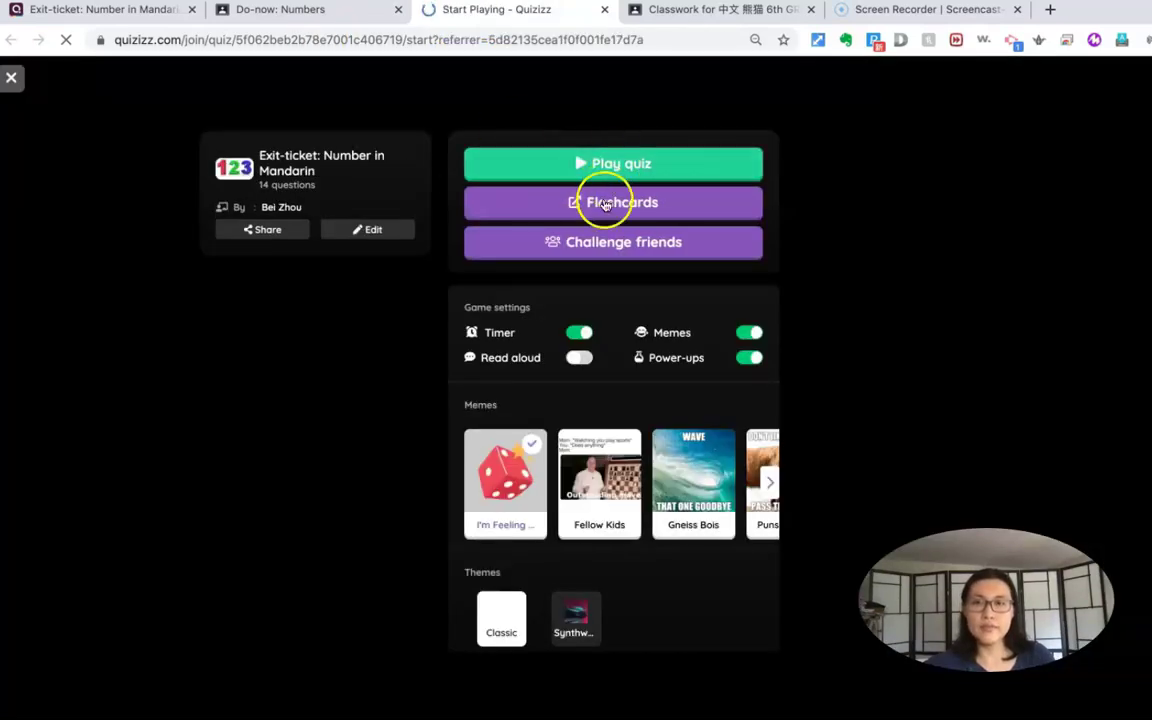
click(599, 204)
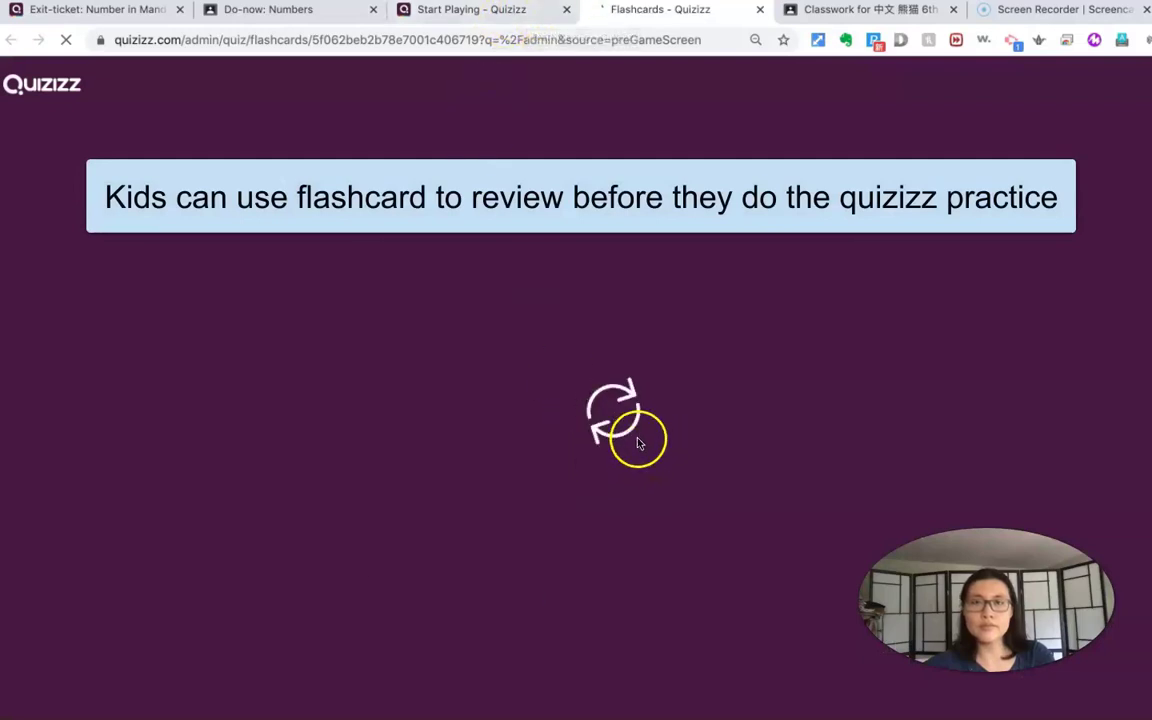
click(596, 583)
click(638, 490)
click(640, 492)
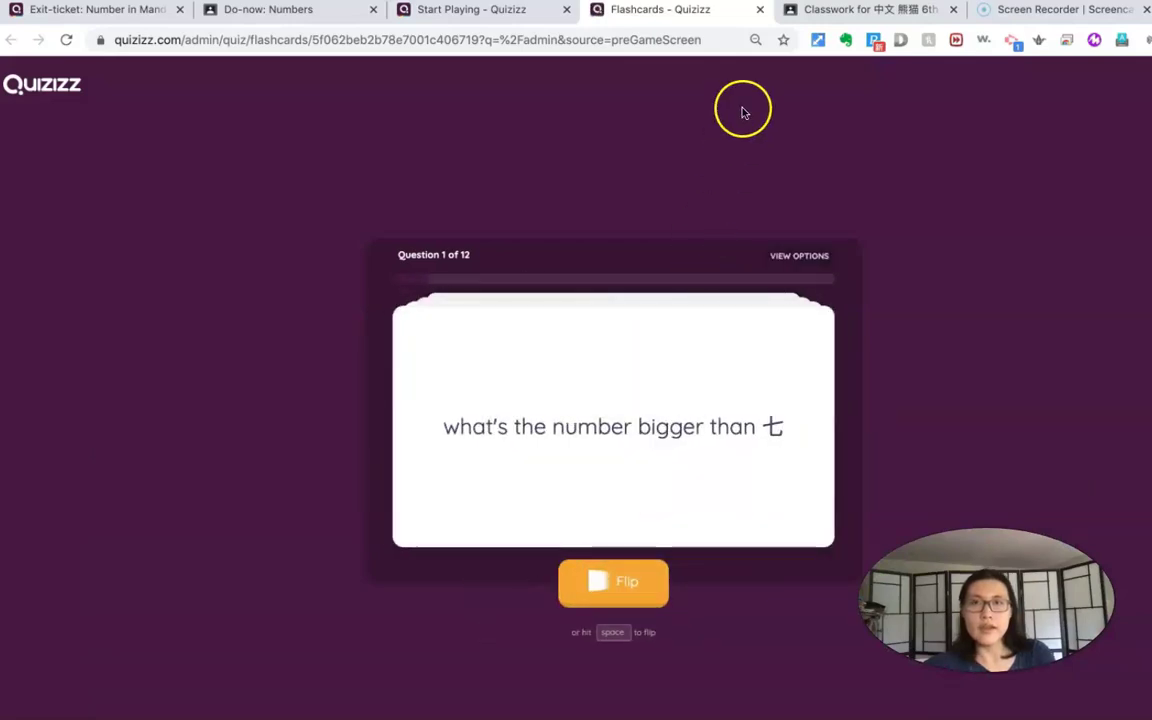
click(759, 10)
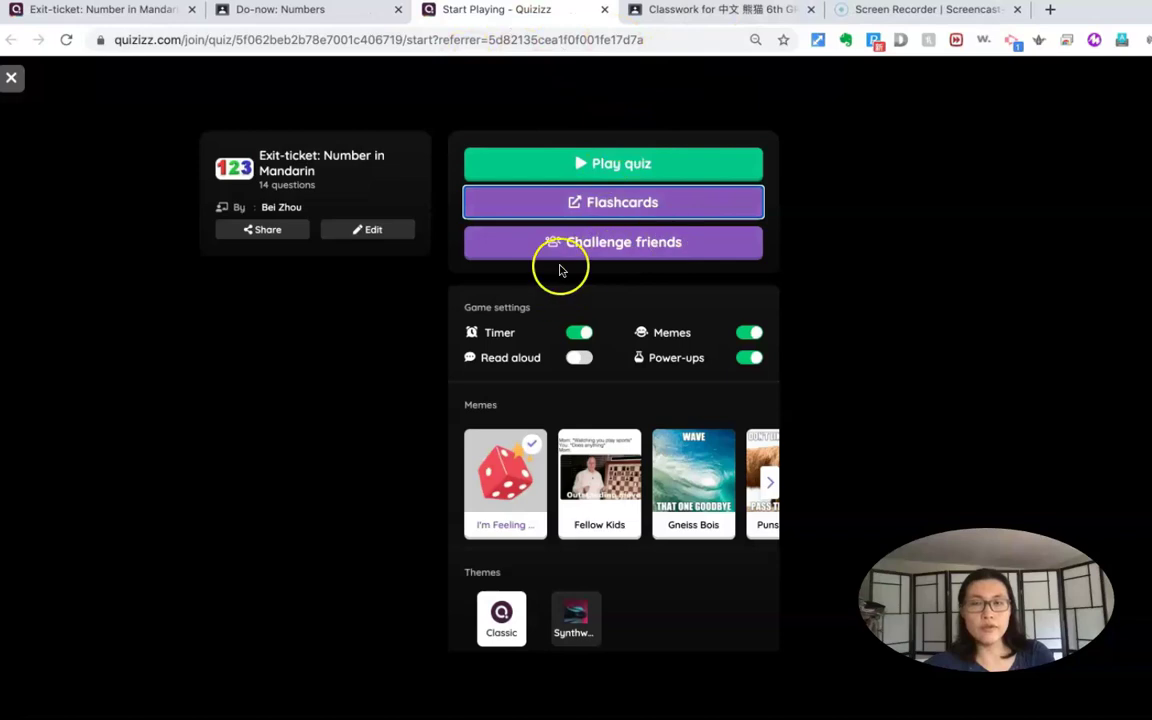
- Start the quiz and answer questions 1–5 (1, 八, 十, Writing), dismissing the power-up notice
click(648, 167)
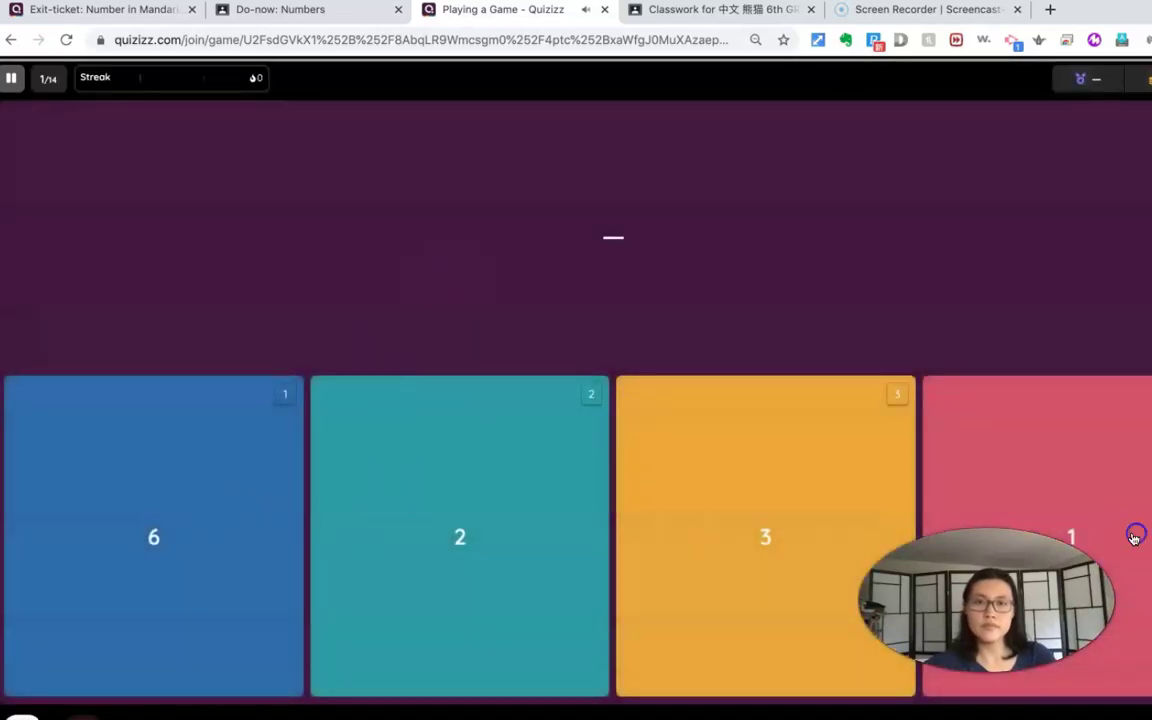
click(1134, 538)
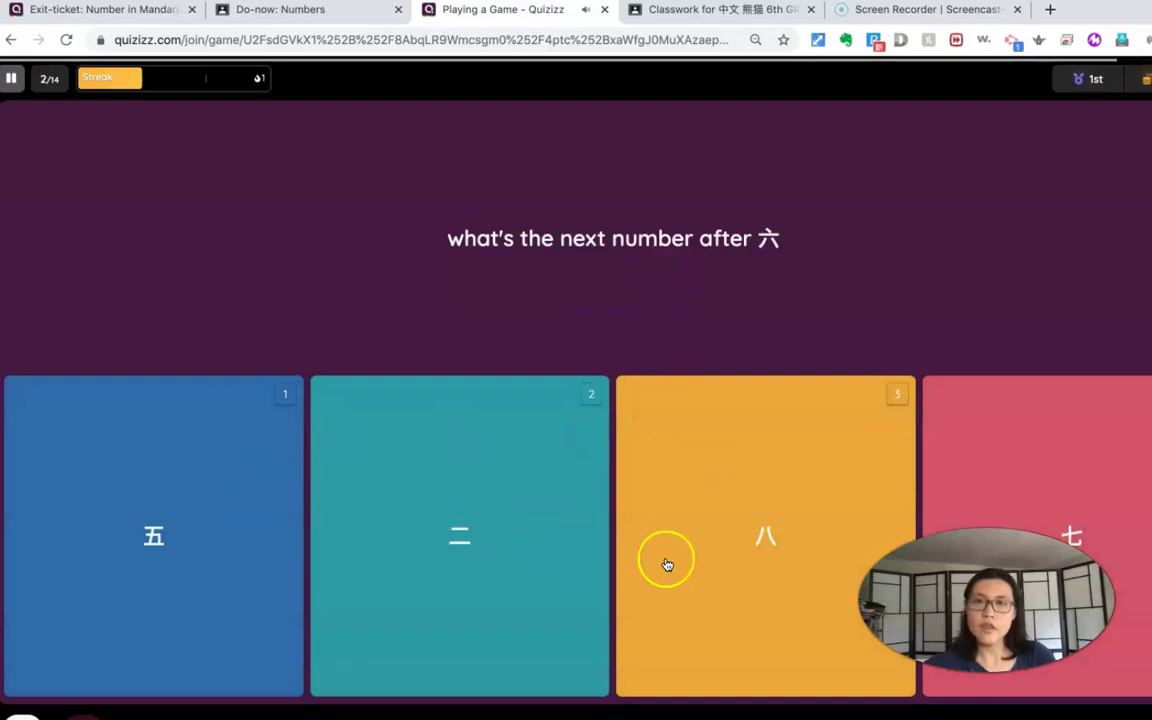
click(829, 546)
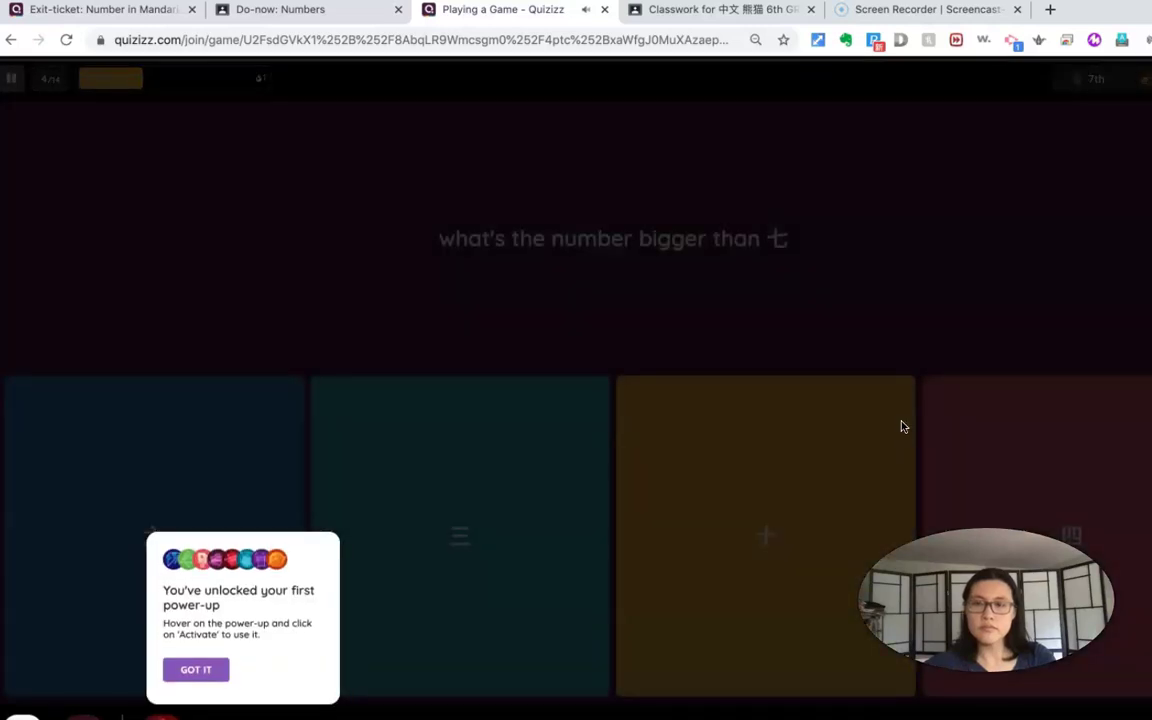
click(196, 670)
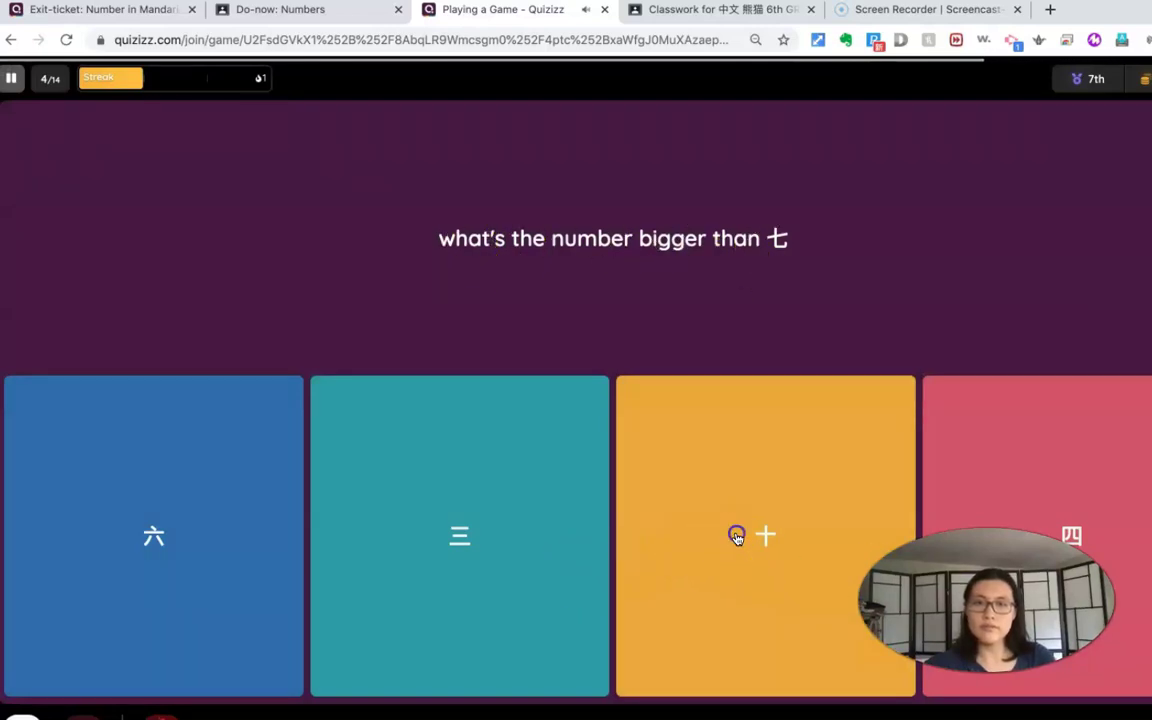
click(665, 552)
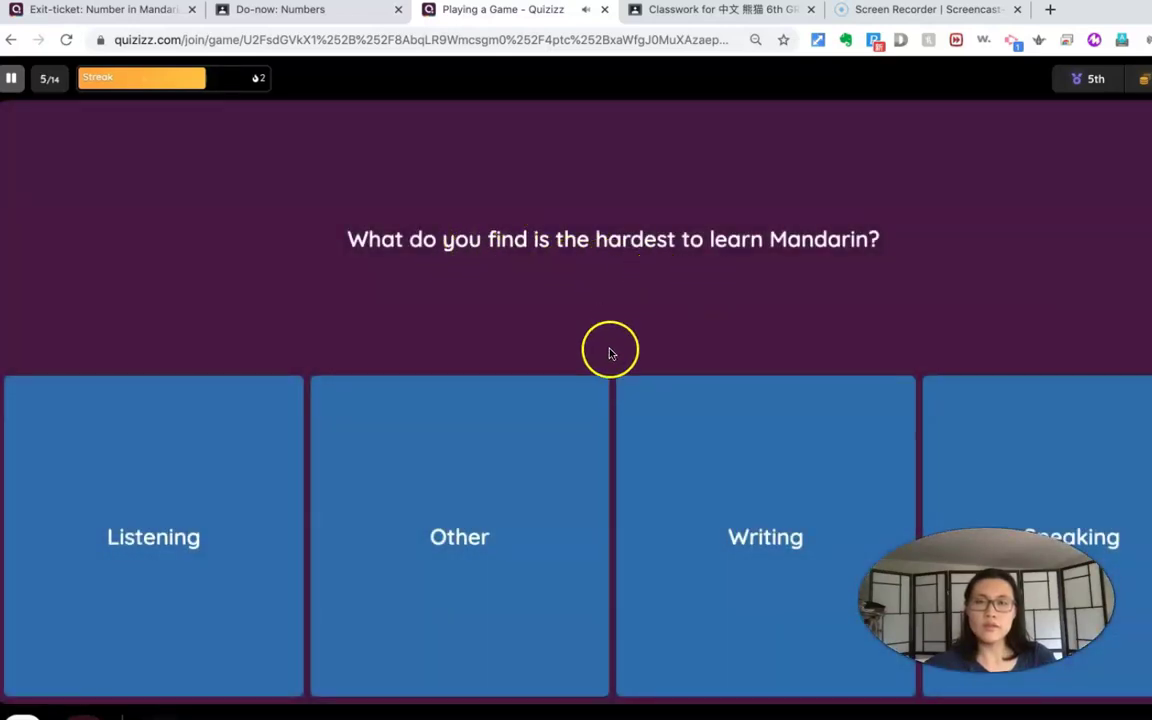
click(738, 555)
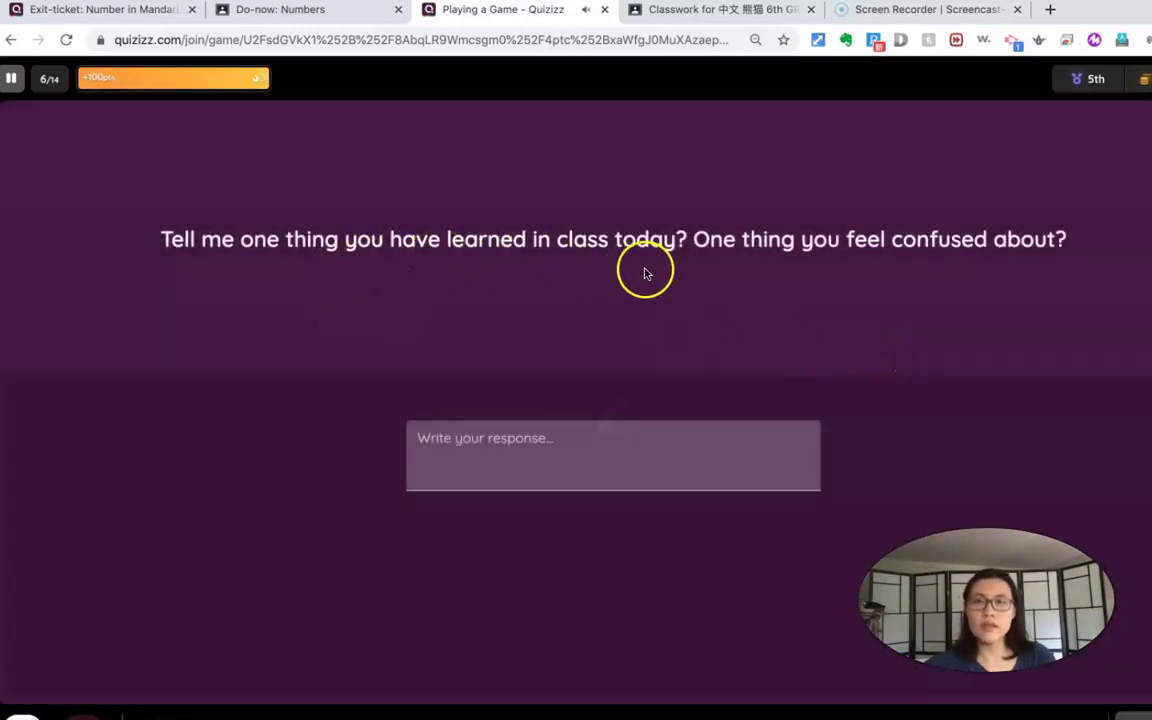
- Submit the reflection that 1,2,3 to 10 were learned in Mandarin and writing them is confusing
click(510, 487)
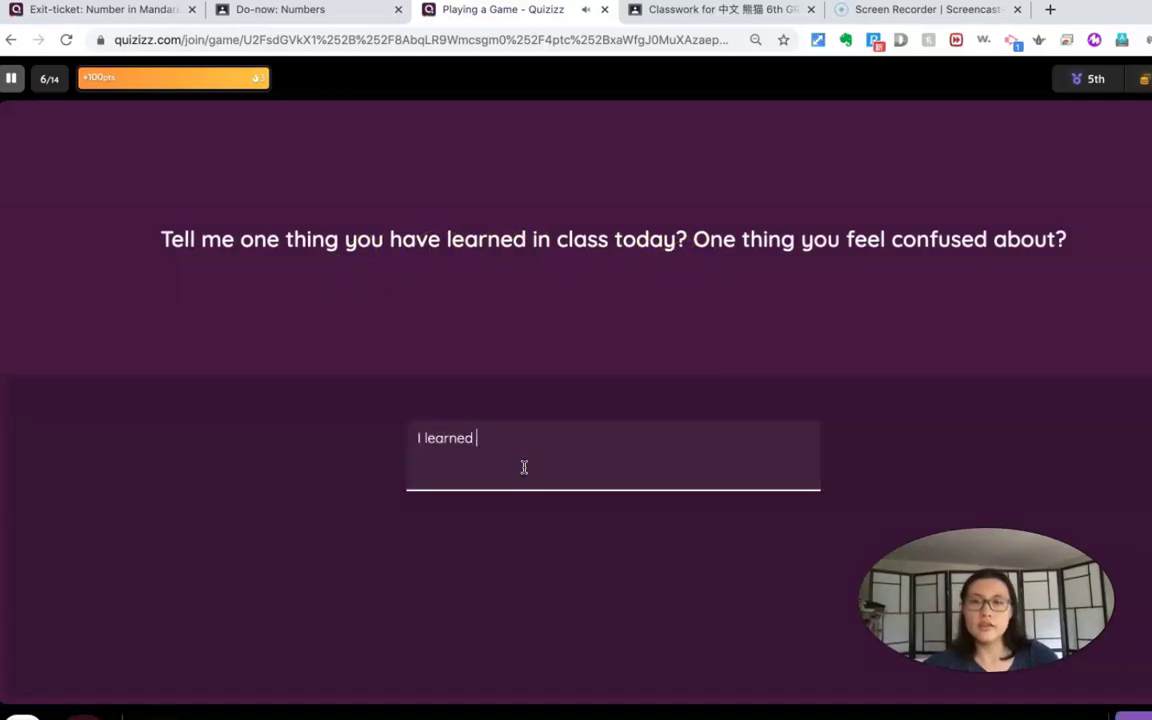
key(XF86AudioRaiseVolume)
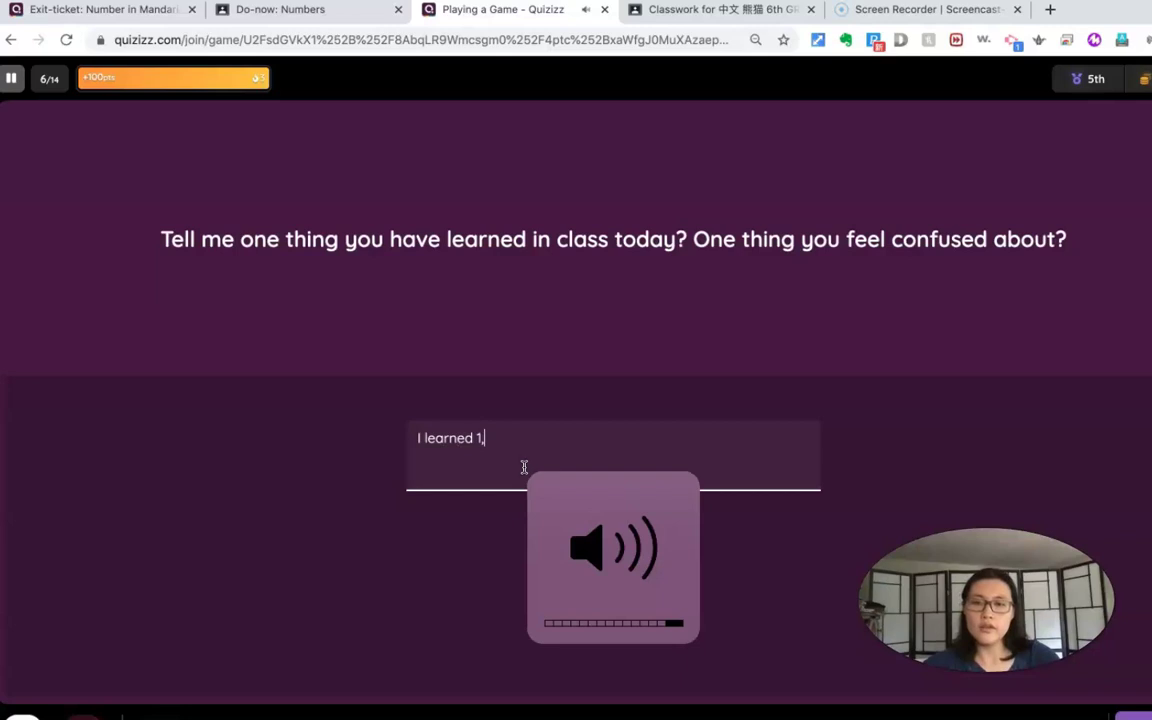
text(,2,)
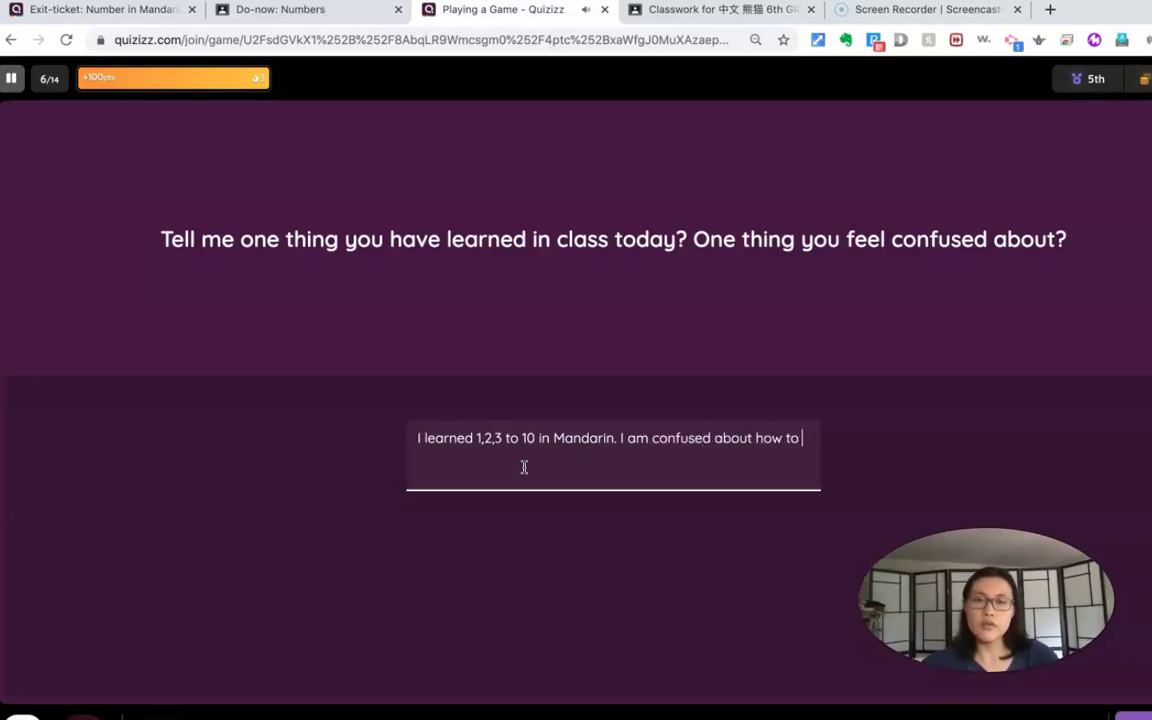
text(rite them.)
key(Return)
- Take the Immunity power-up, continue past the leaderboard, and answer question 7
click(797, 535)
click(858, 519)
click(1067, 532)
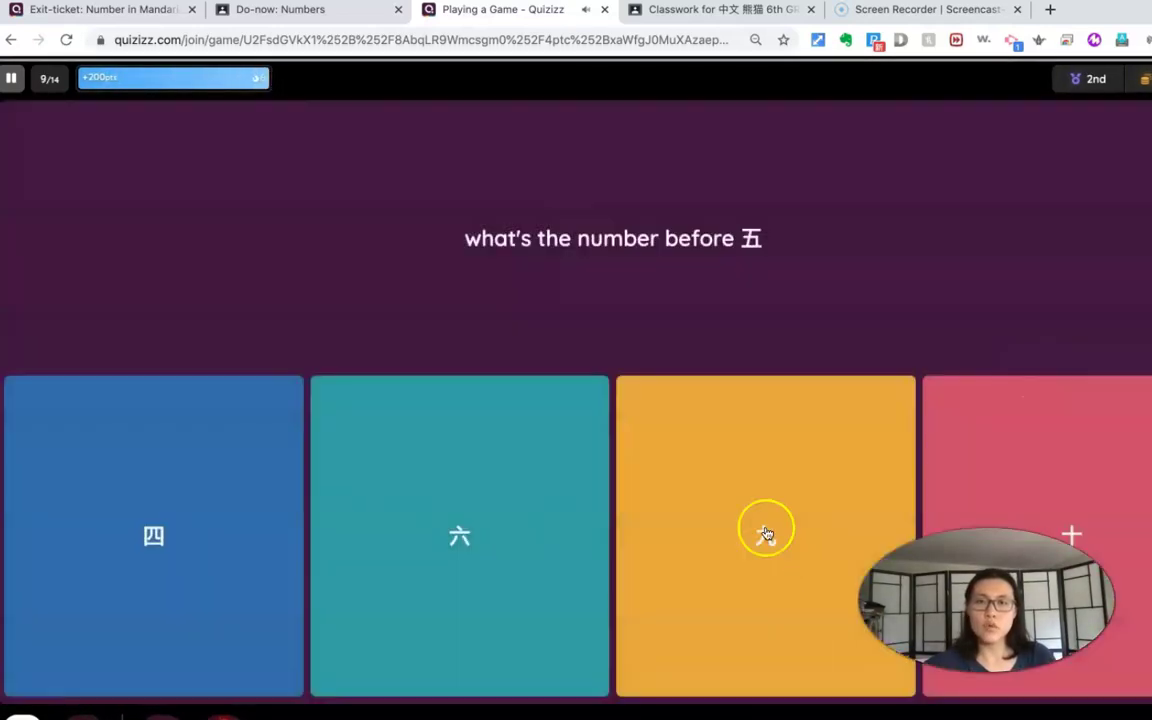
- Answer 四 as the number before 五 and enter 水饺 for dumplings
click(764, 530)
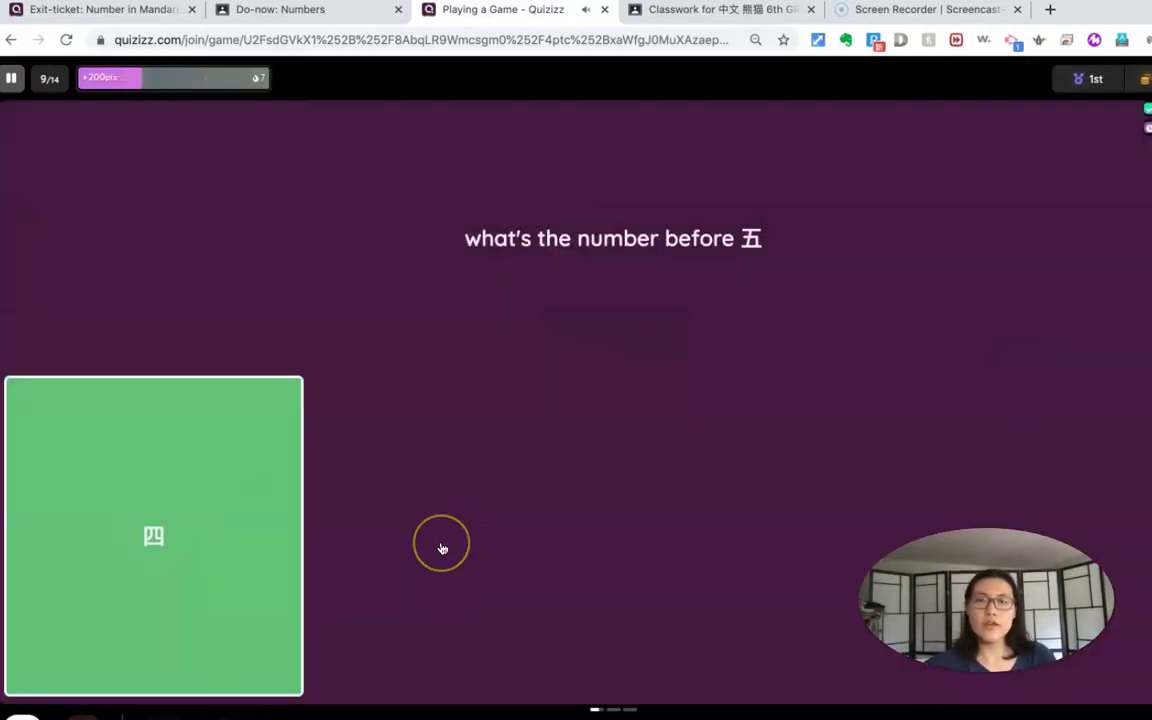
text(shuijiao)
key(space)
key(Return)
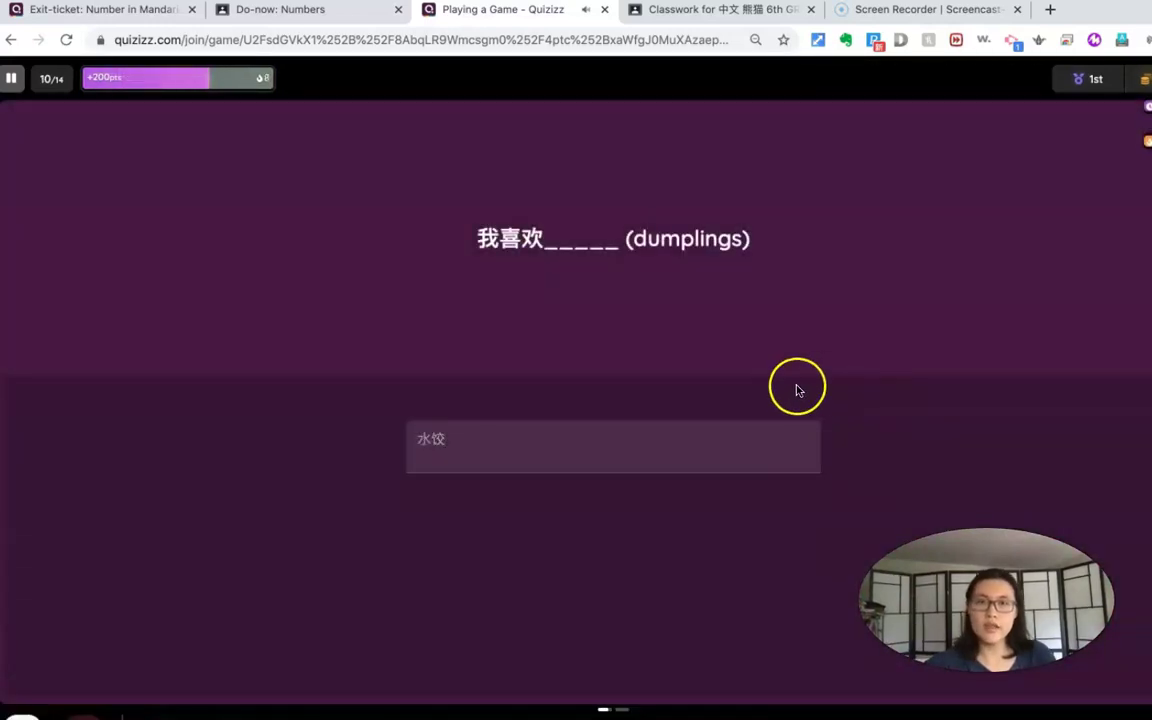
- Activate Immunity and answer the last questions, including 8 for 八 and 七 after 六
click(1016, 530)
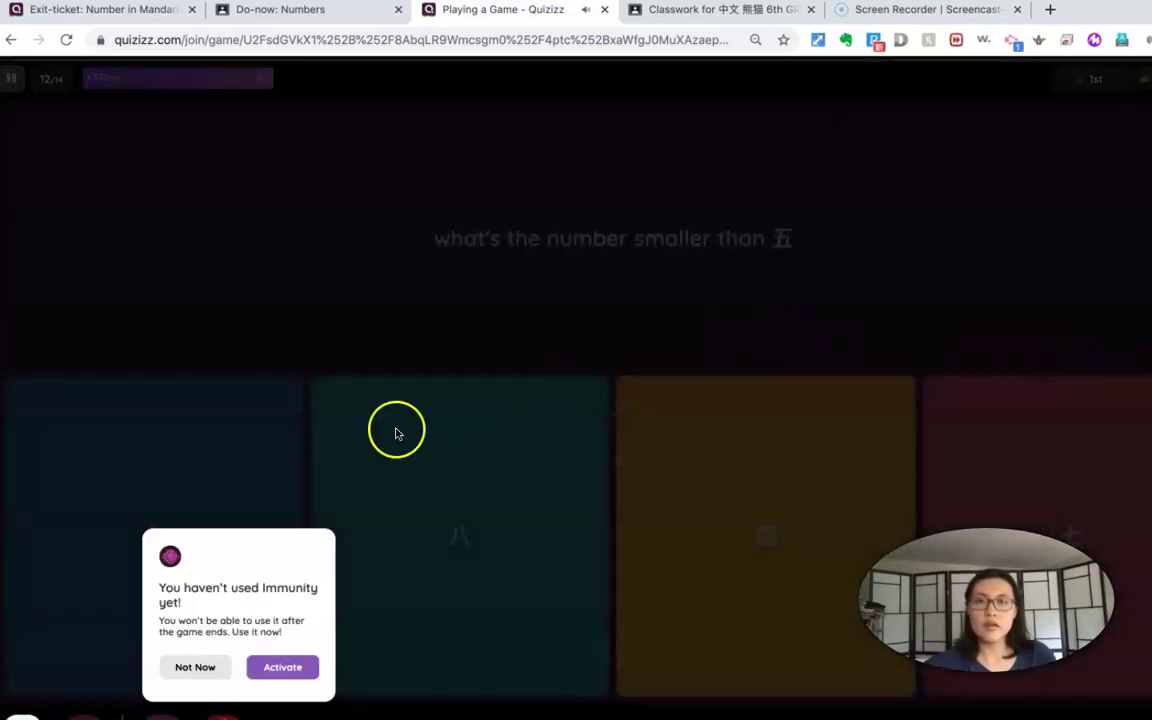
click(291, 671)
click(836, 460)
click(150, 530)
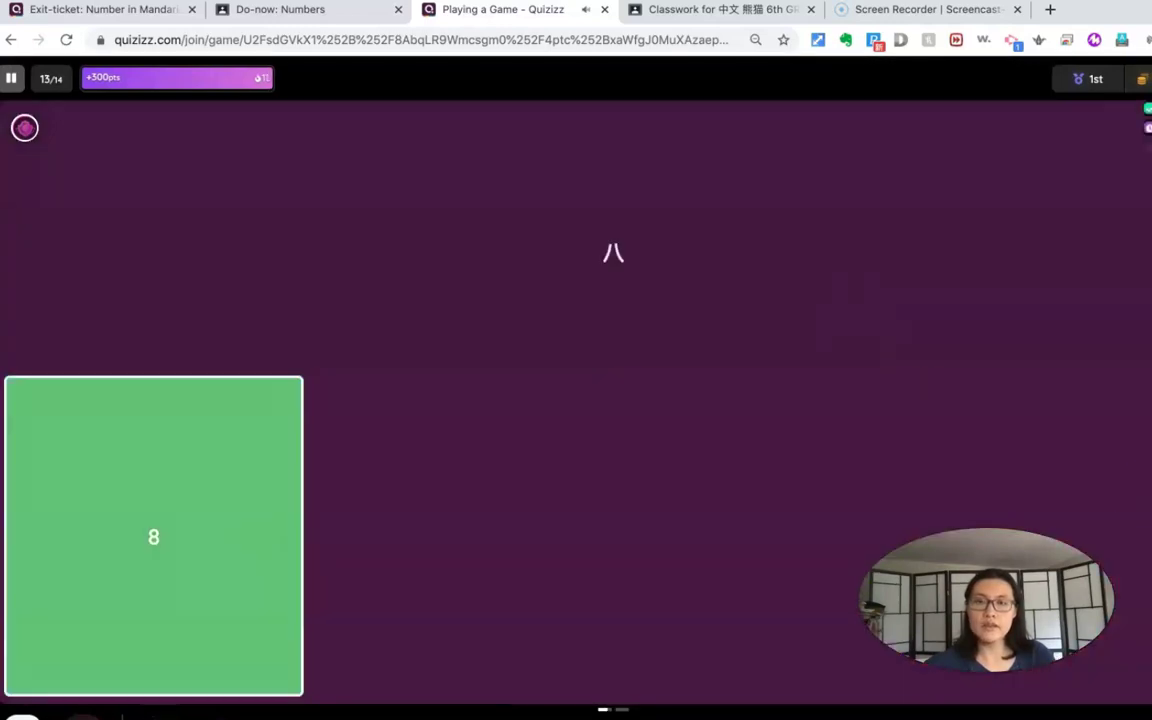
click(527, 506)
click(170, 470)
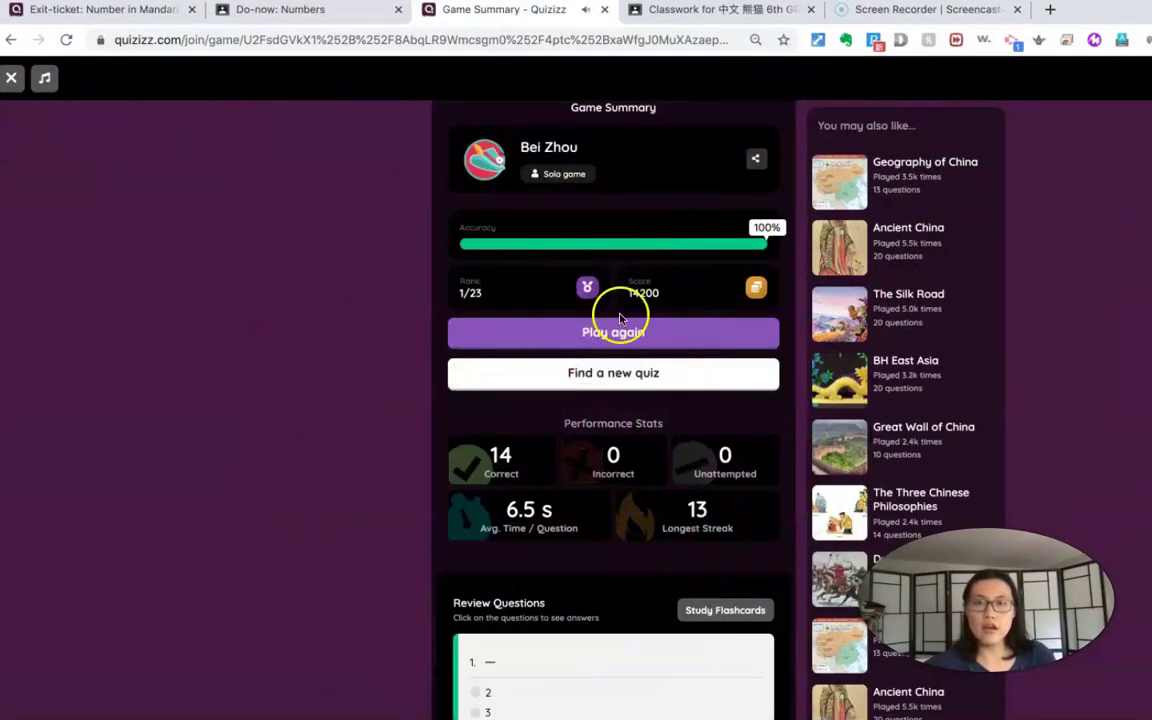
- Scroll the Game Summary down to Review Questions and open Study Flashcards
scroll(522, 566, down, 2)
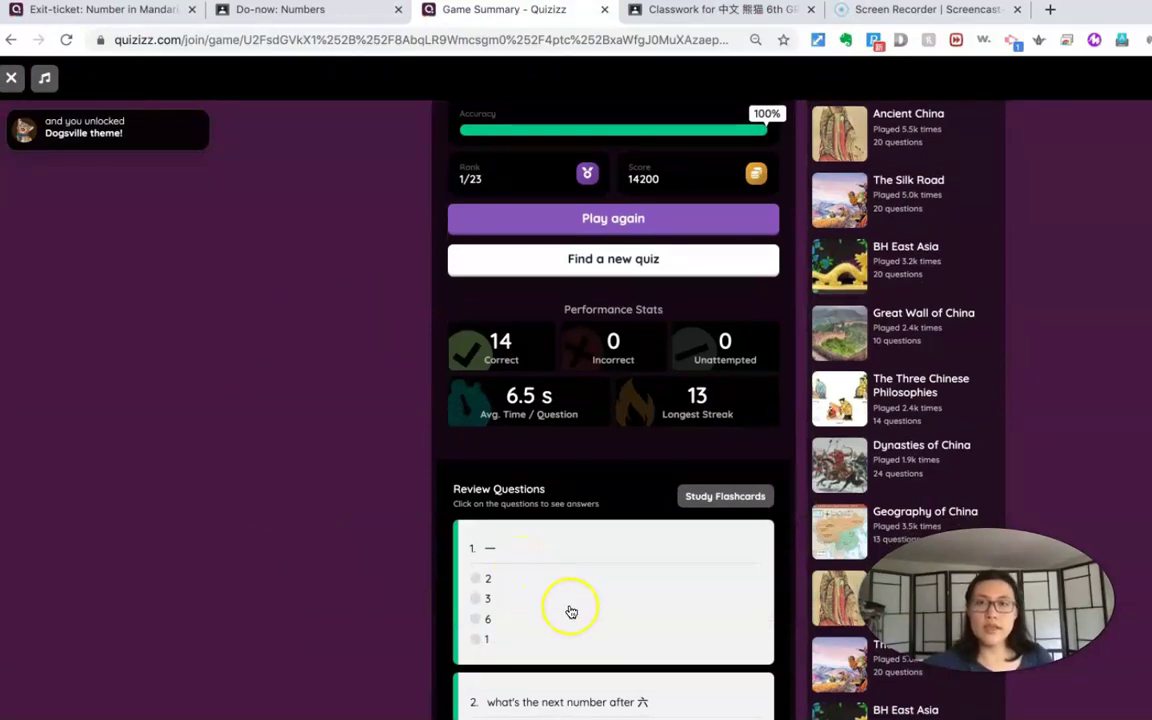
scroll(571, 611, down, 4)
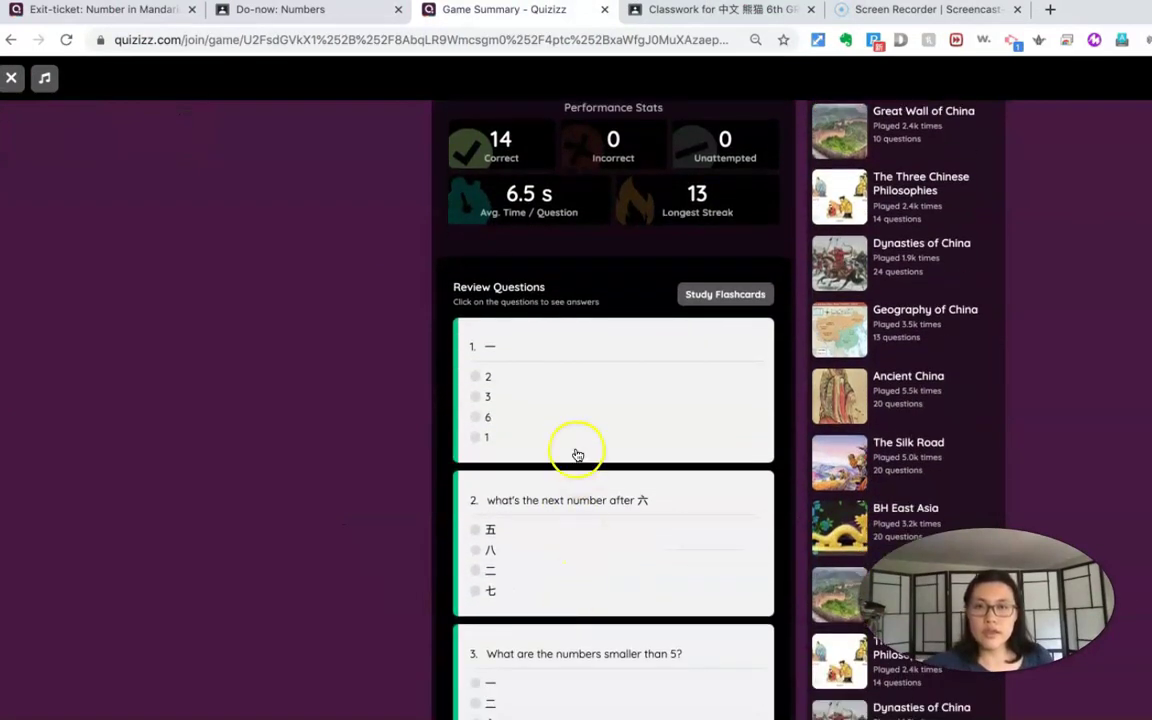
click(701, 300)
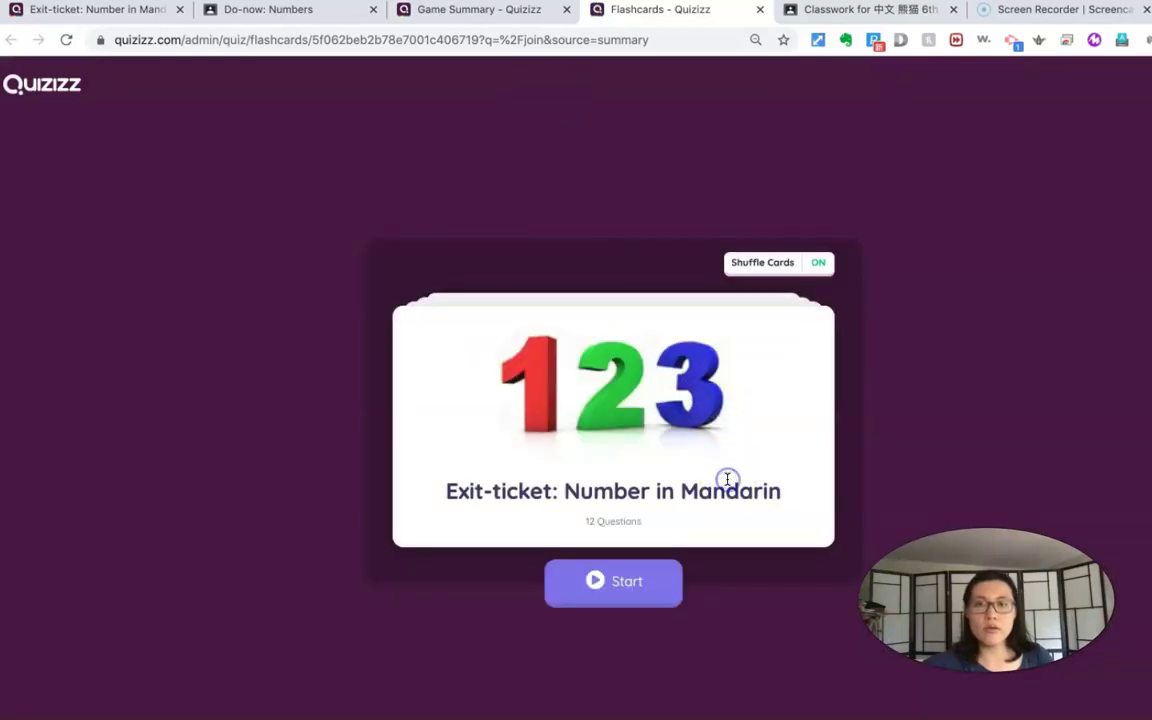
- Start the deck, flip the 八 card to reveal 8, mark it known, and return to the Game Summary
click(634, 581)
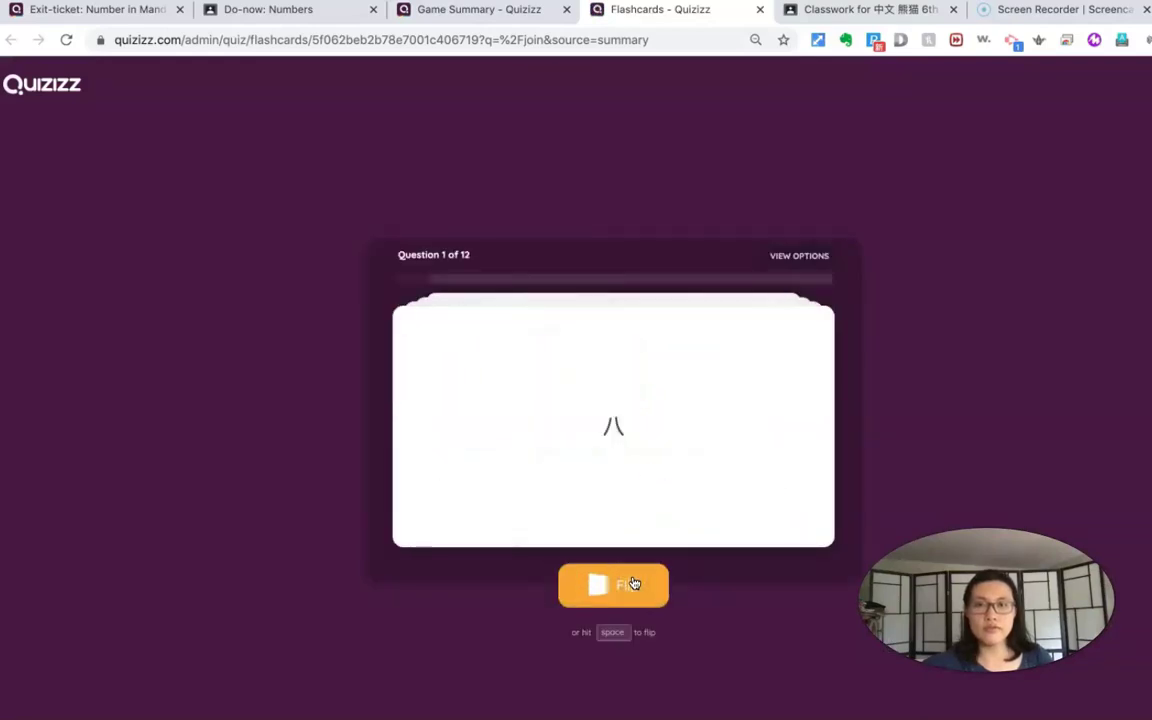
click(623, 598)
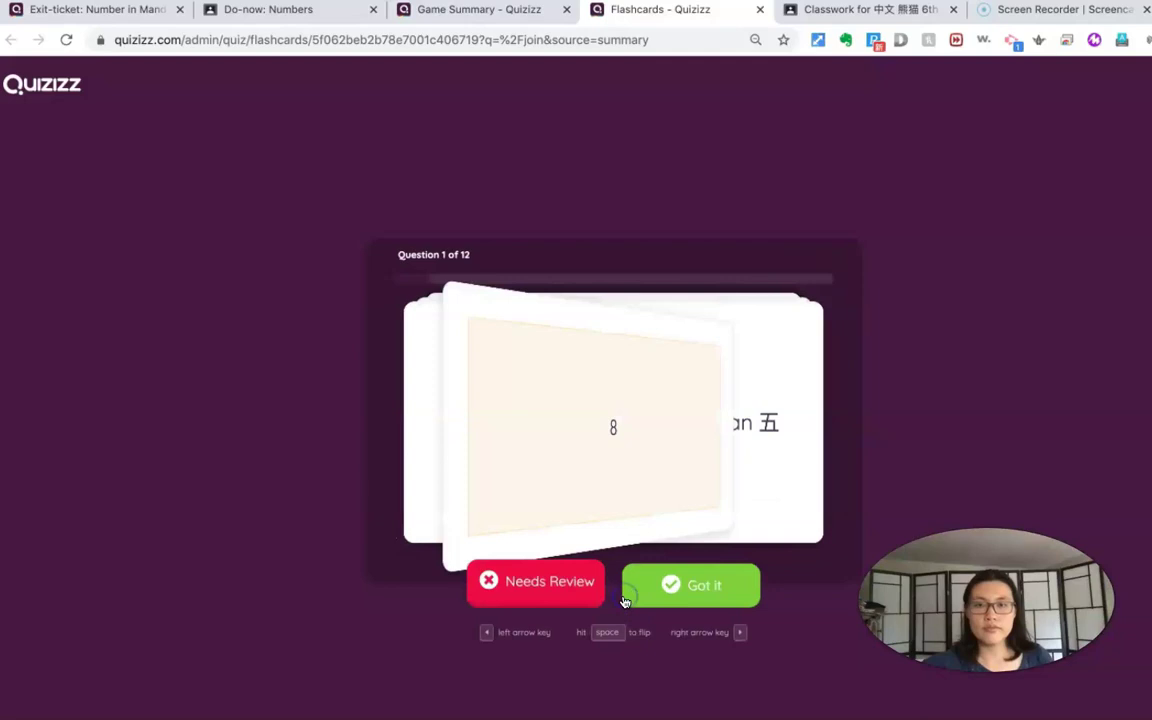
click(672, 582)
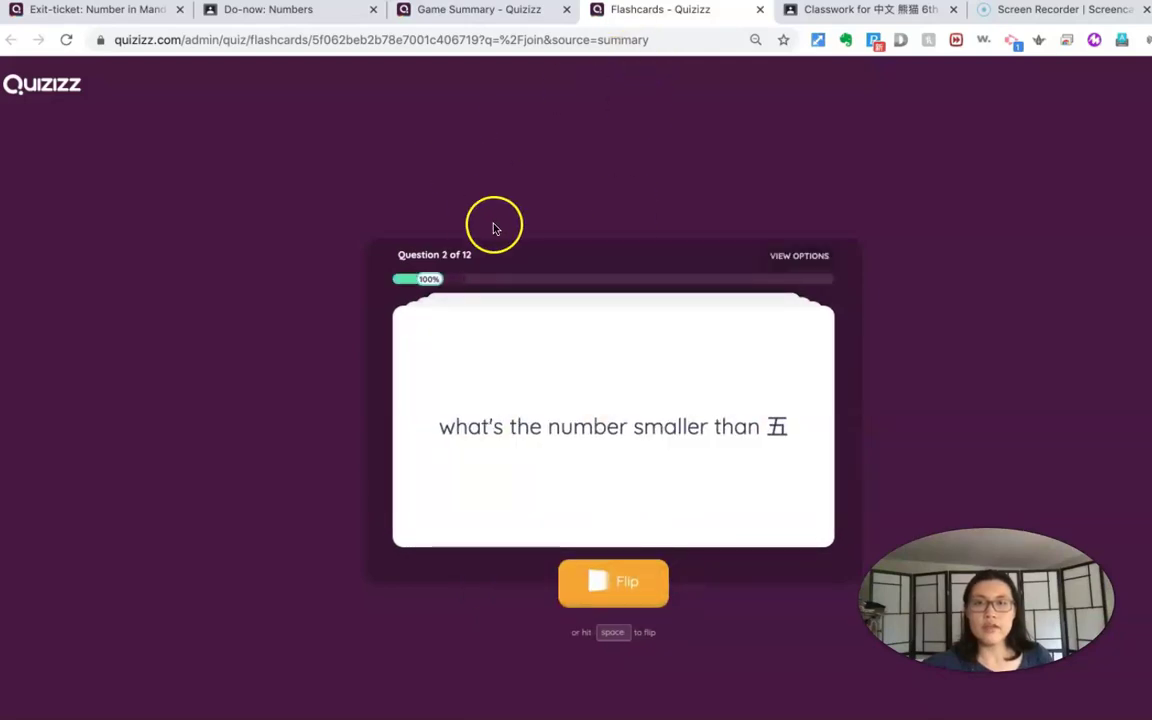
click(496, 10)
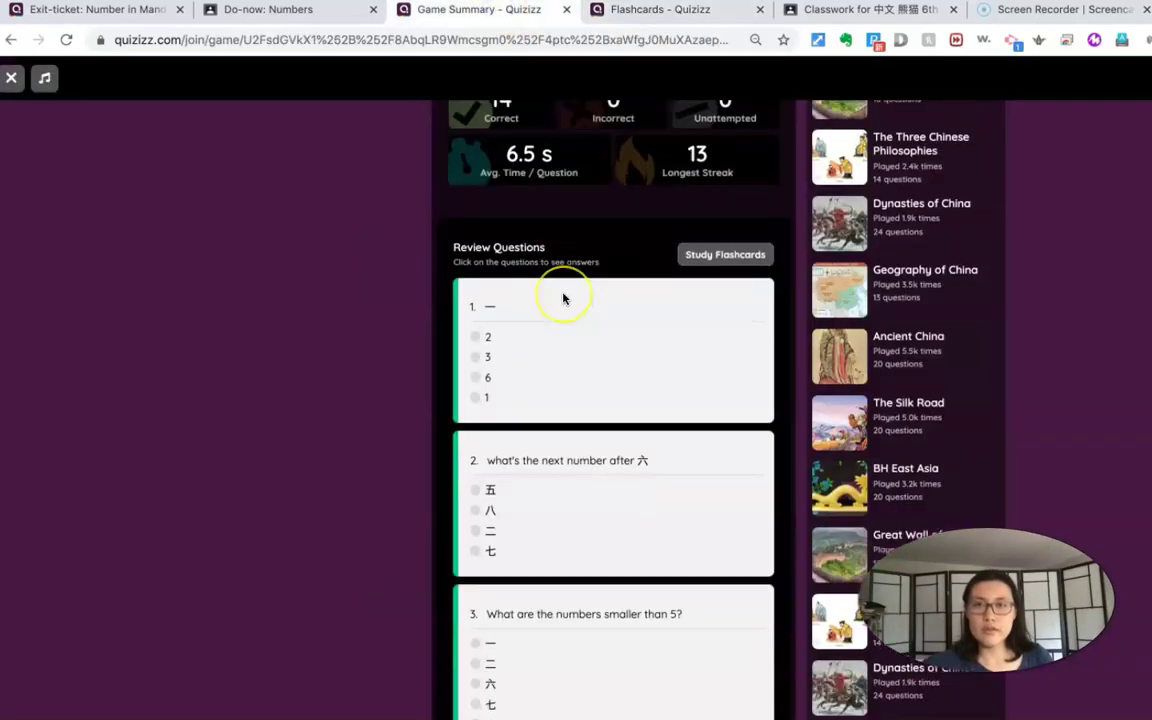
scroll(563, 298, down, 15)
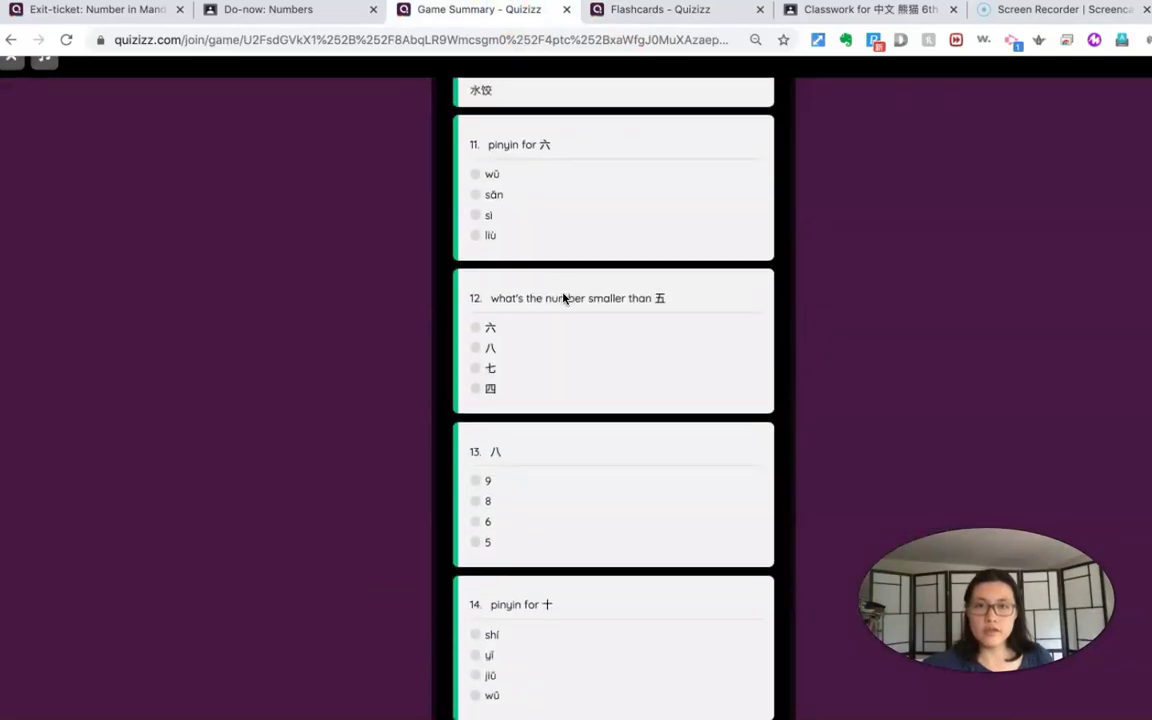
scroll(563, 298, up, 20)
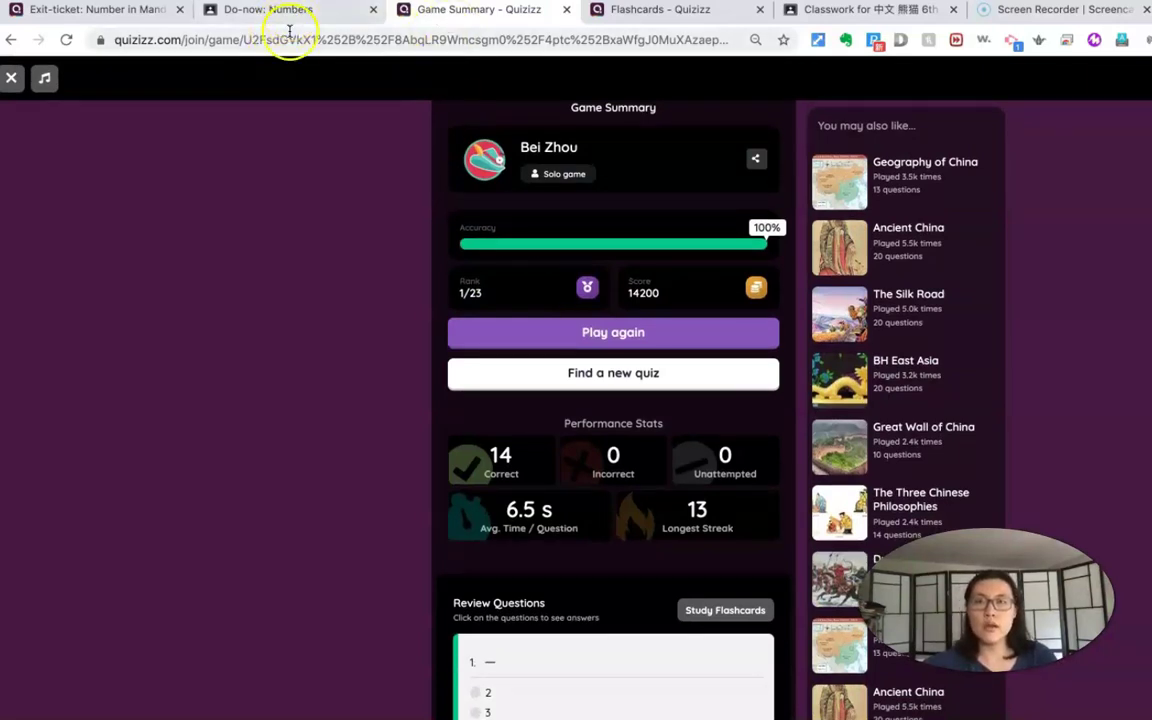
- Show the Ways to assess your students slide and bring the Live game/Practice/Assignments list in and out
key(alt+Tab)
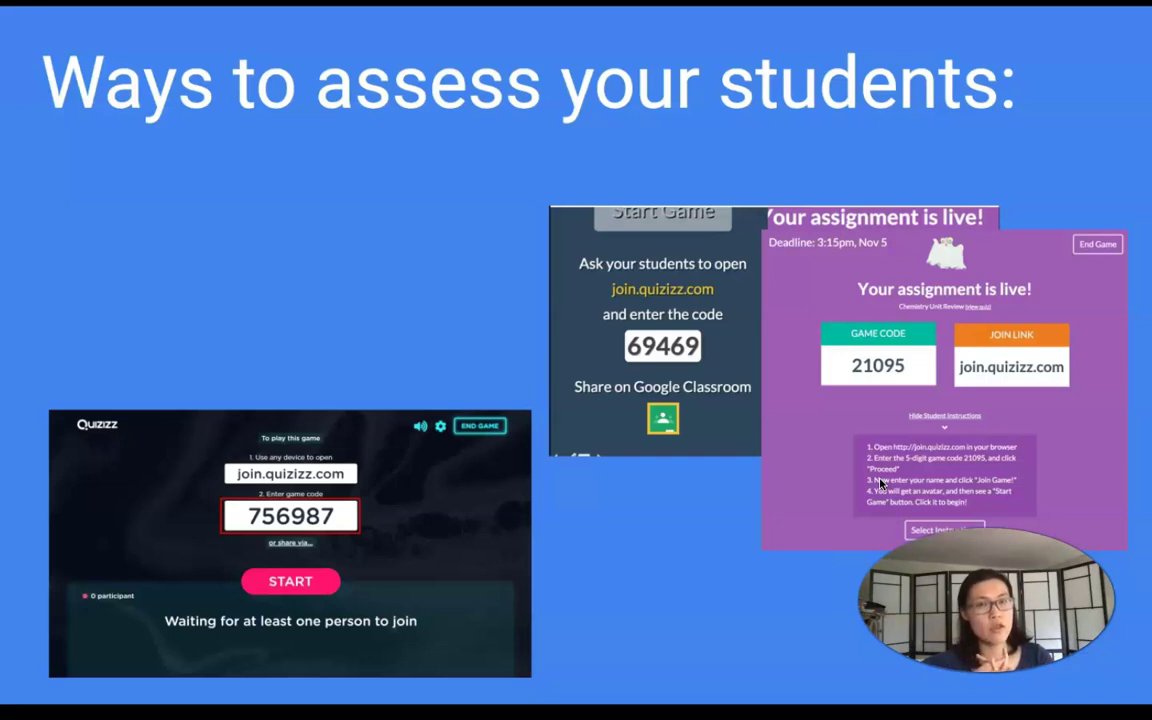
key(Right)
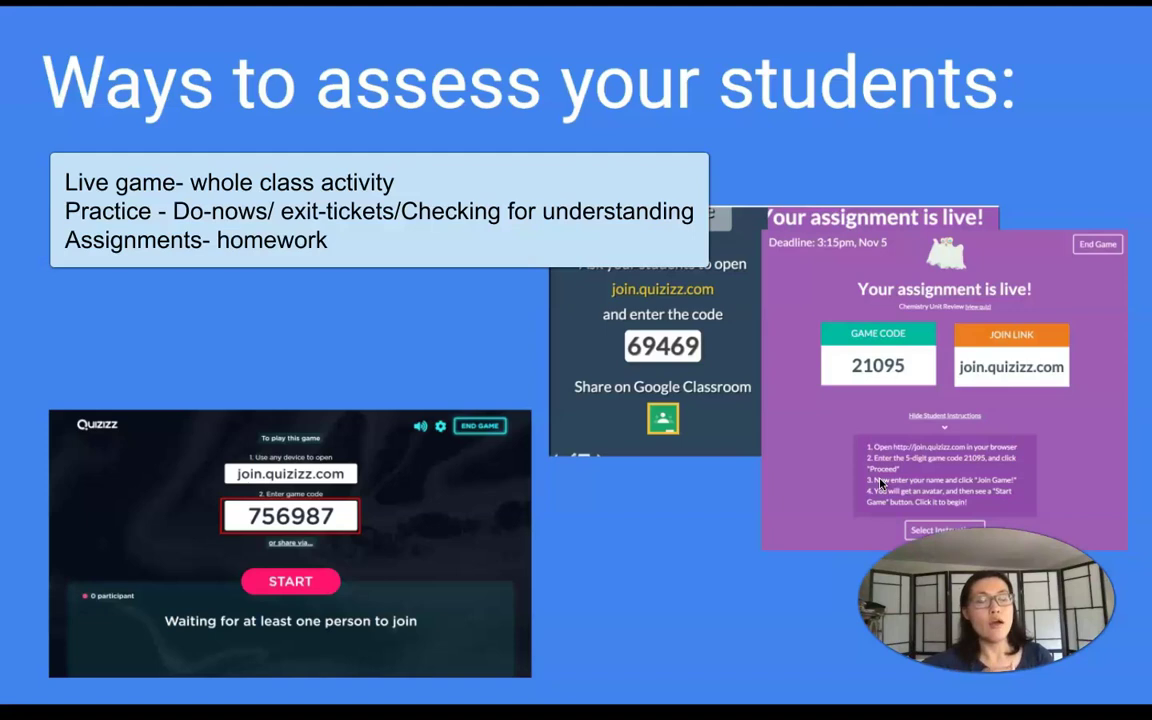
key(Right)
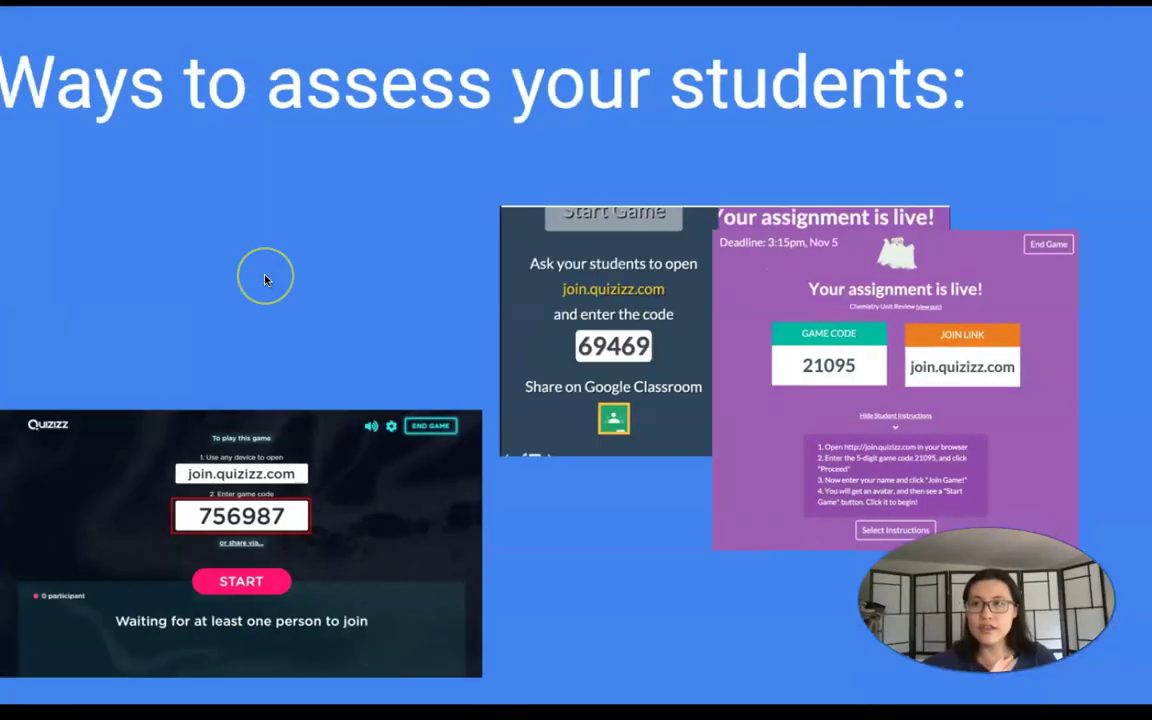
- Advance the slide, then open Reports and the assigned Exit-ticket: Number in Mandarin report
key(Right)
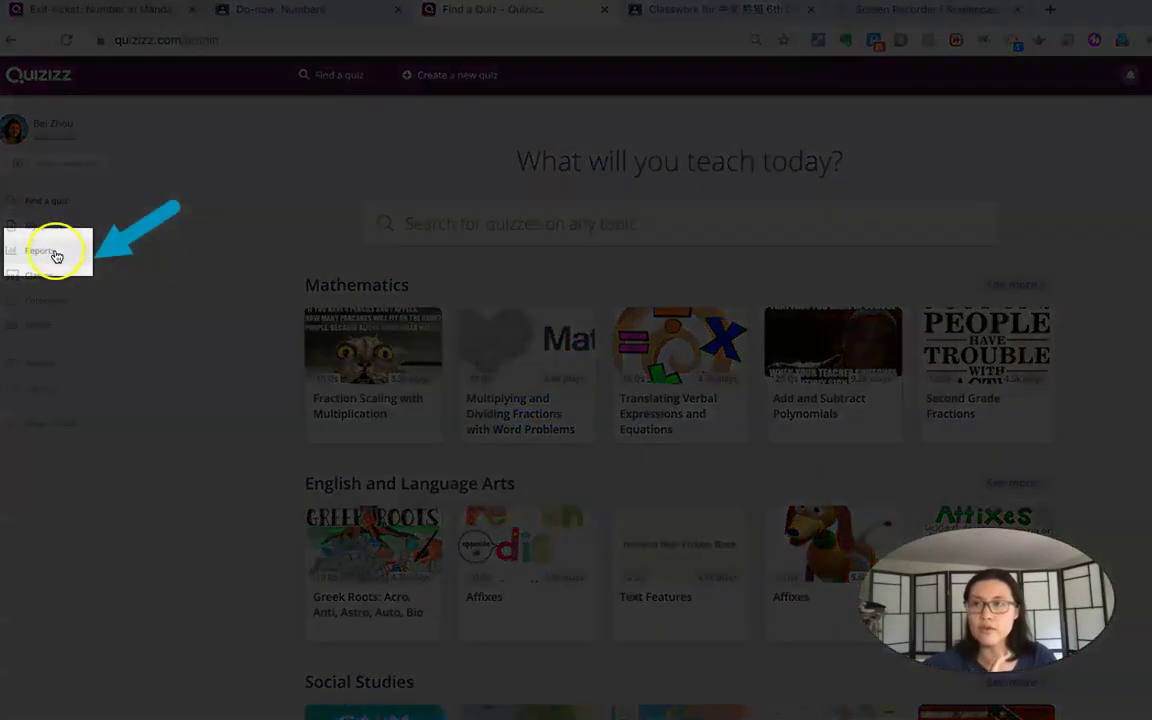
click(52, 251)
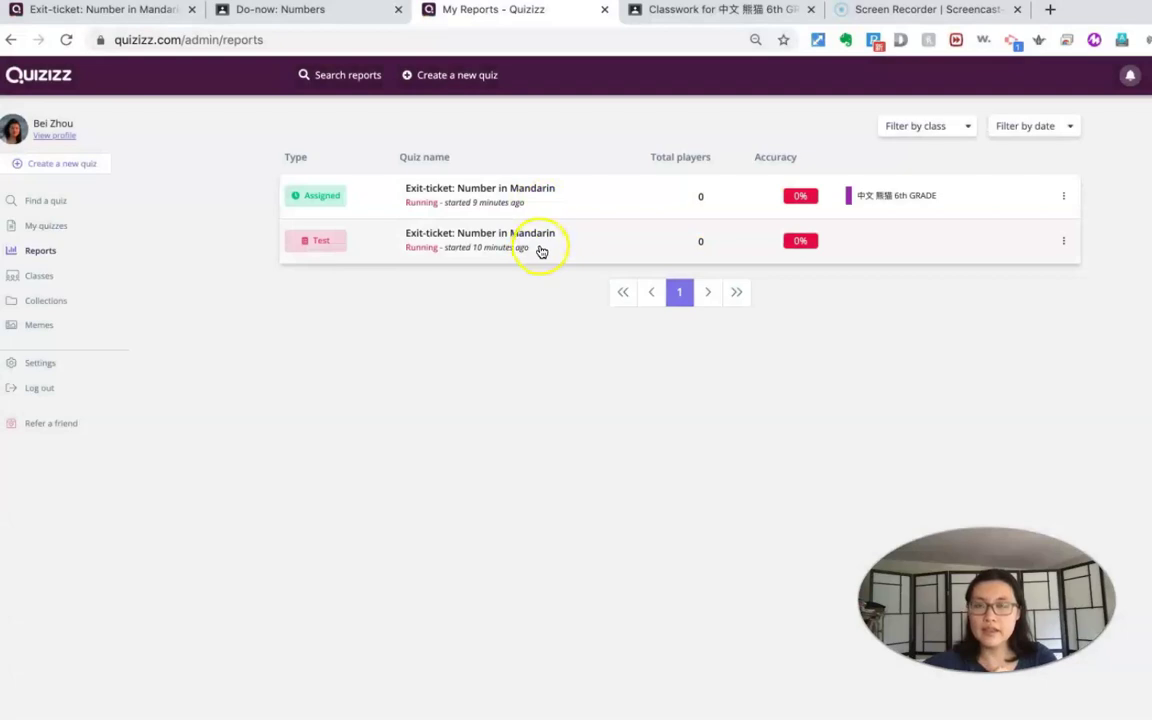
click(556, 206)
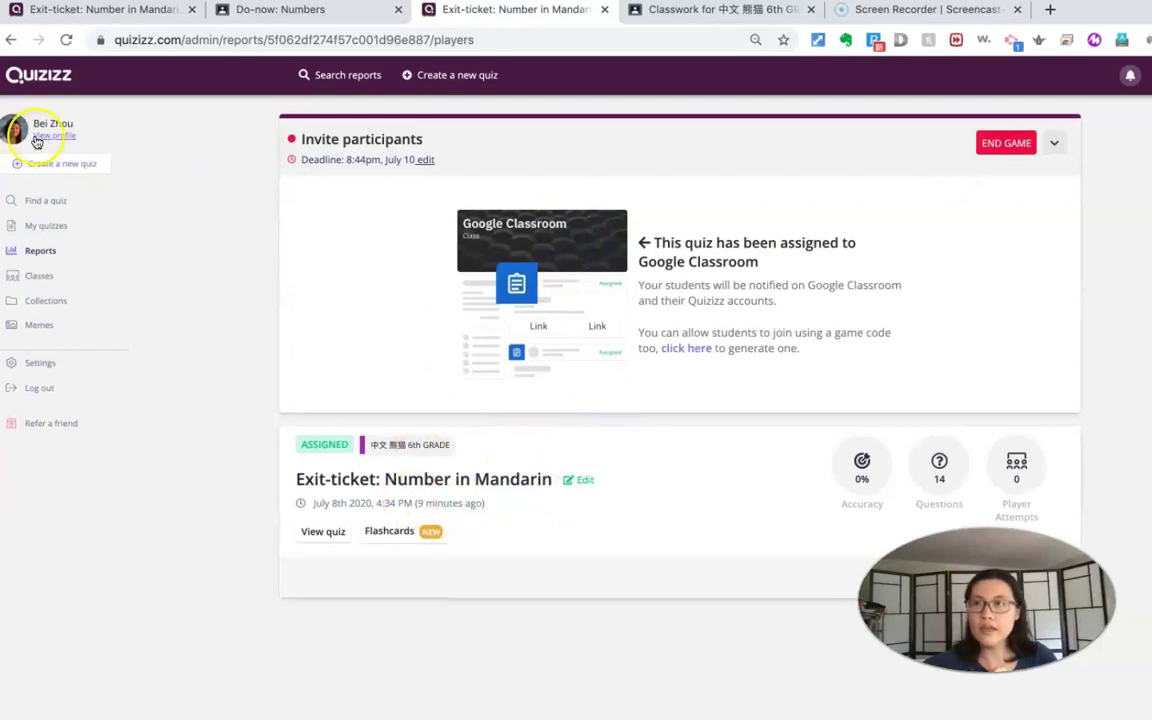
- Log out, then sign up with Google using the other Google account
click(46, 390)
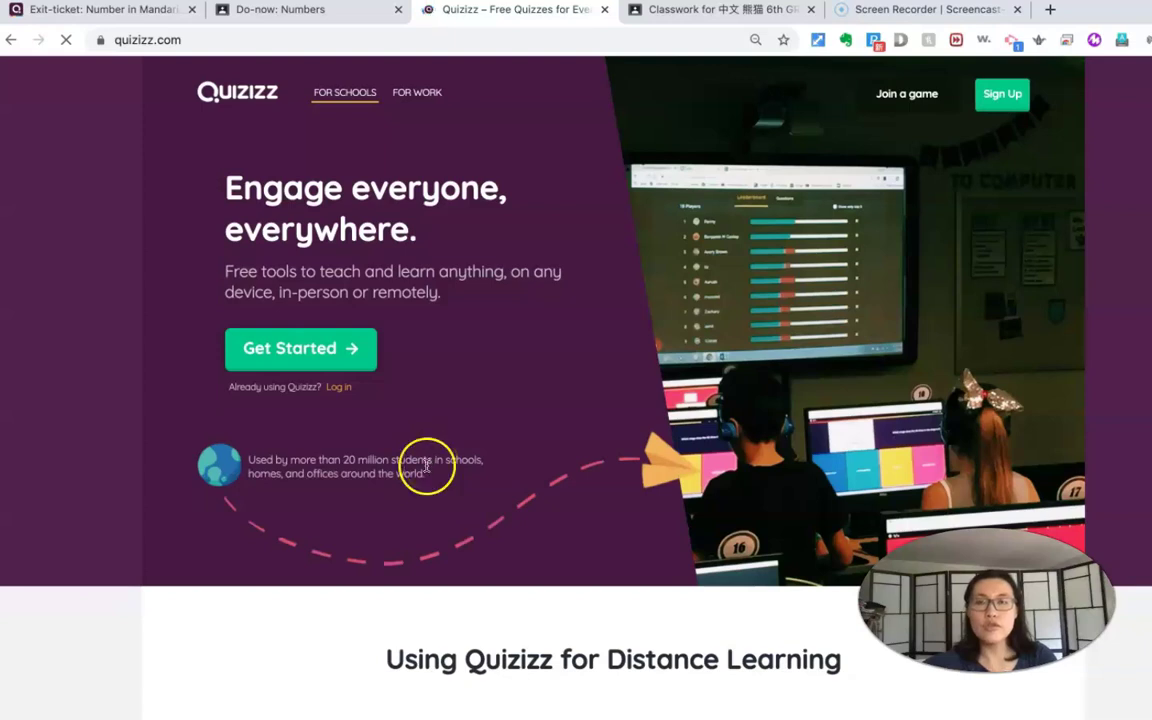
click(1000, 100)
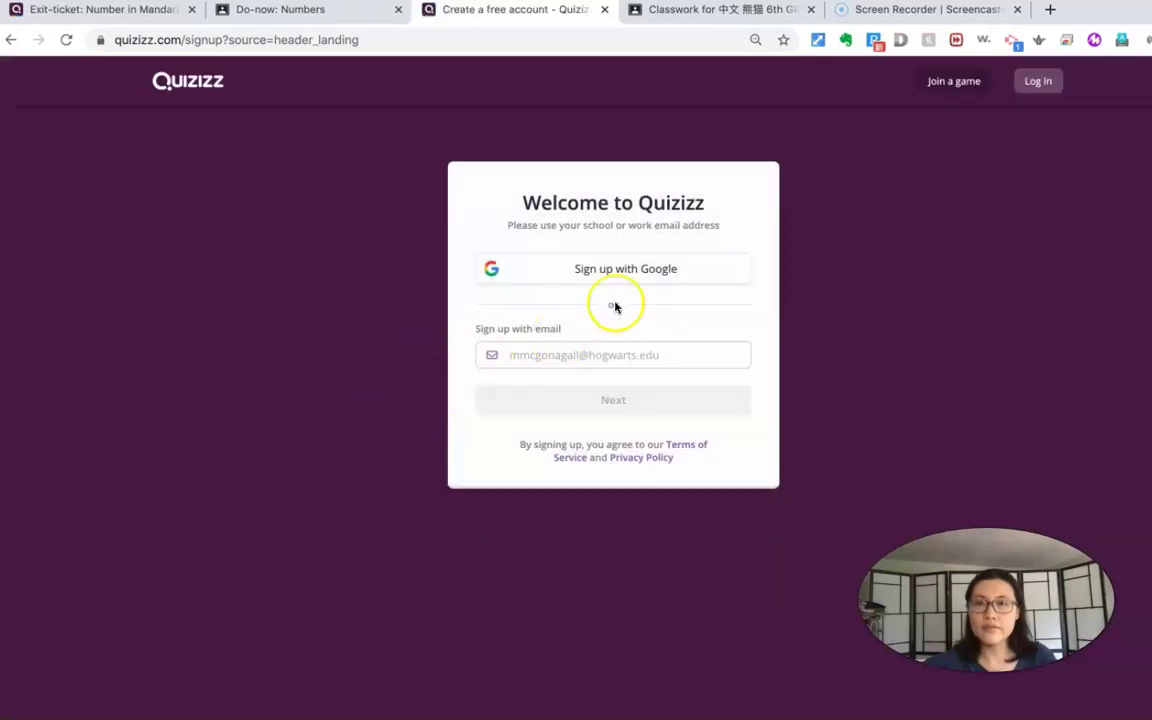
click(634, 276)
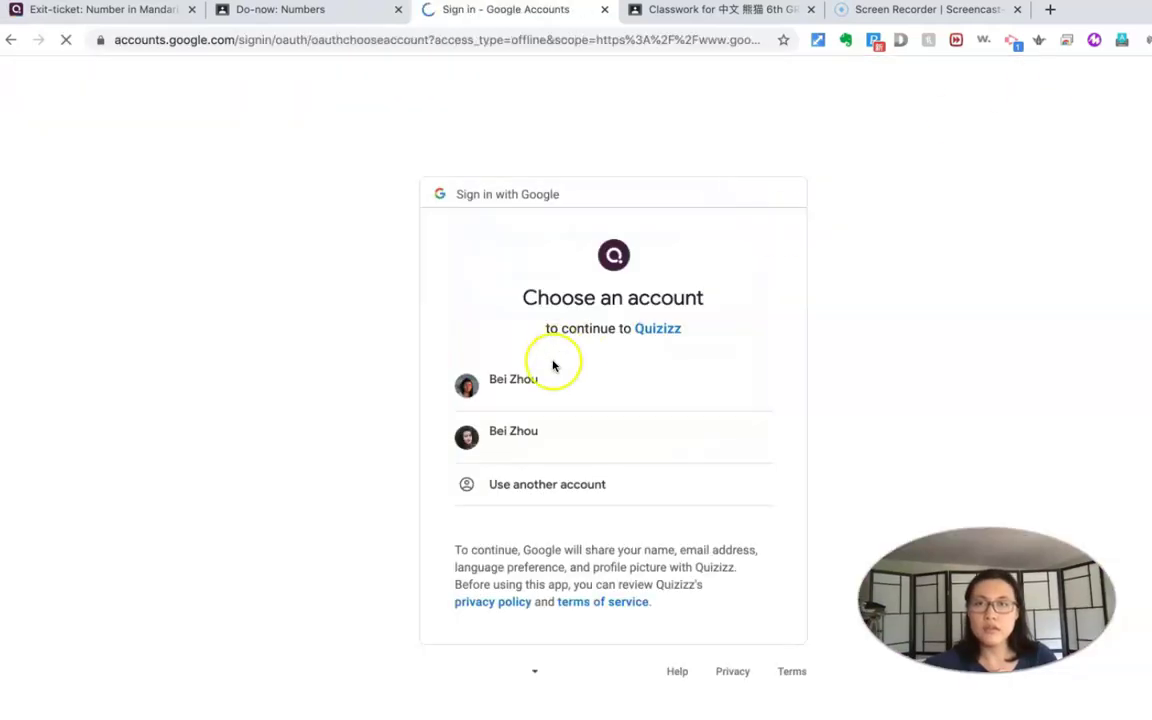
click(530, 440)
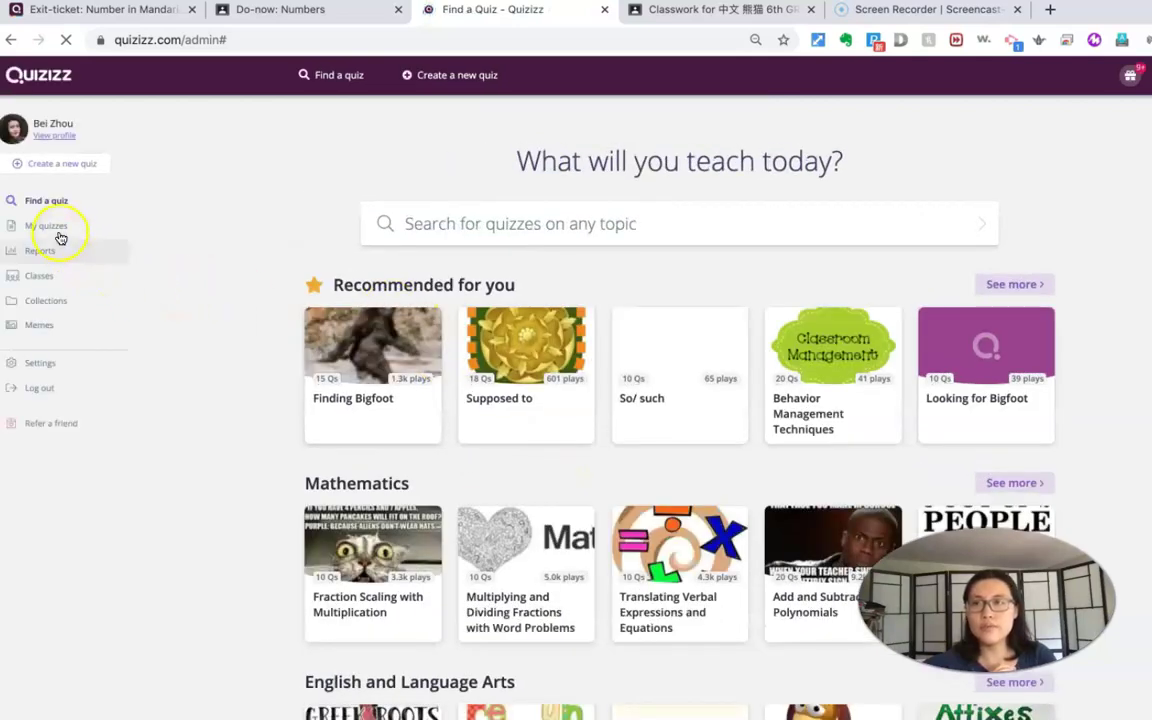
- Open Reports and the IC Unit 4 Dialogue 2 Grammar 因为…所以 report, scrolling through the player scores
click(52, 250)
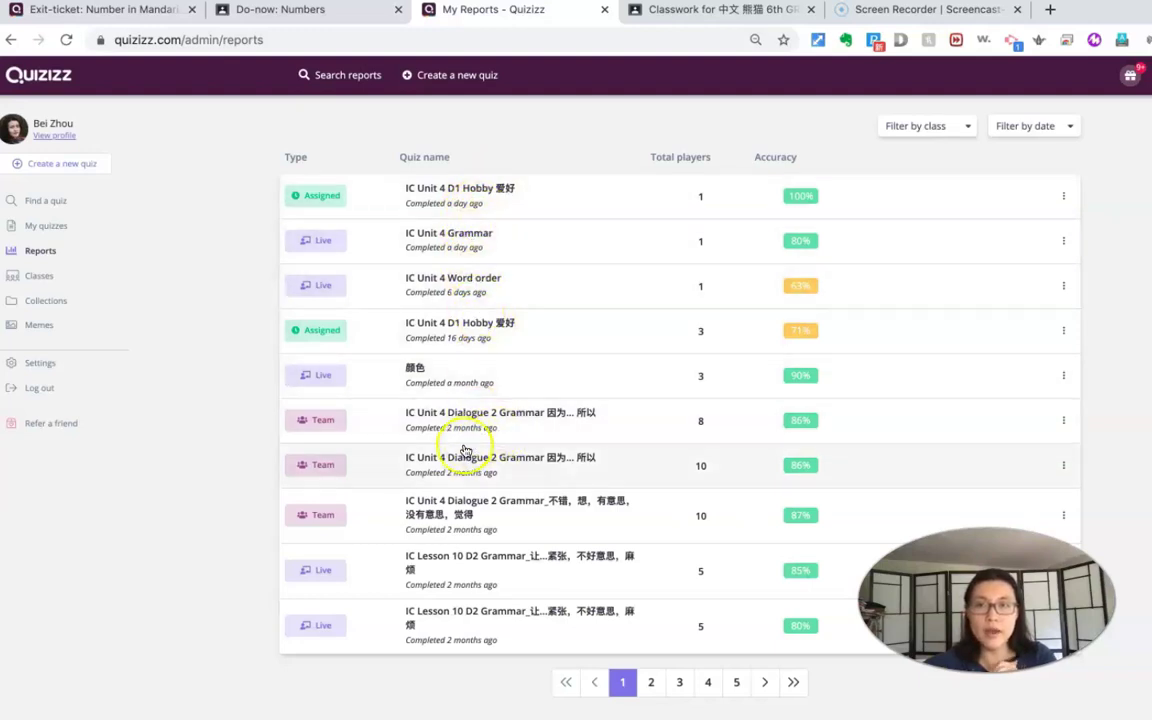
click(520, 432)
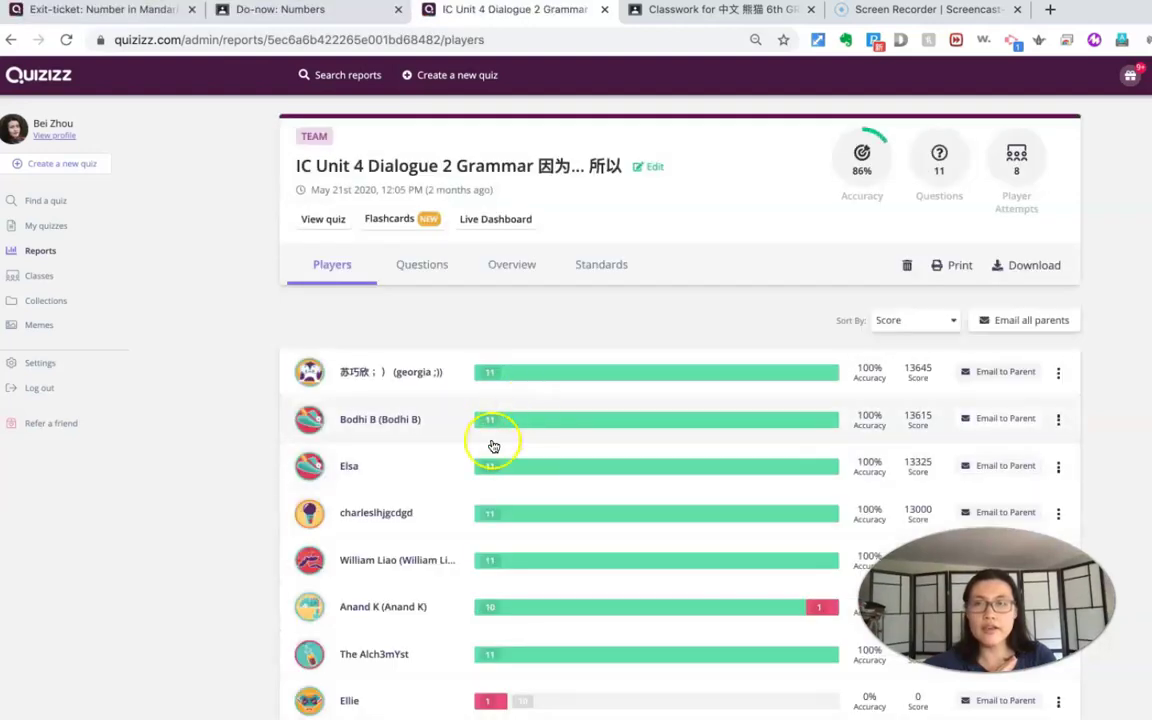
scroll(505, 465, down, 1)
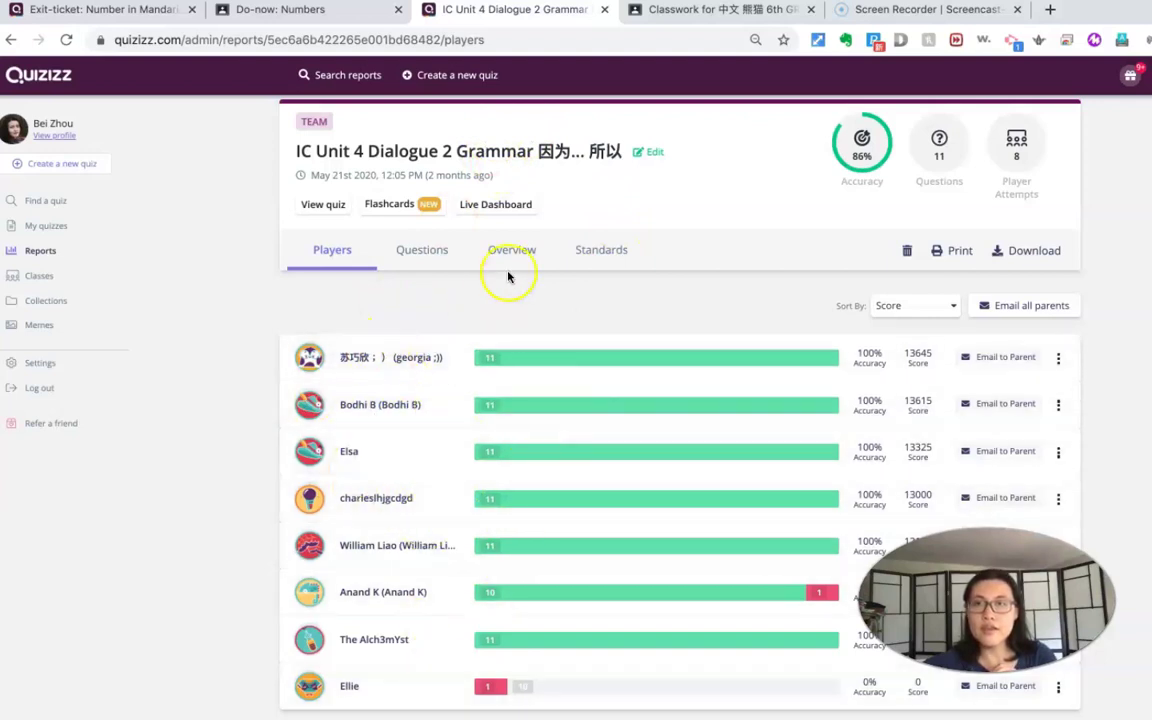
scroll(508, 277, up, 1)
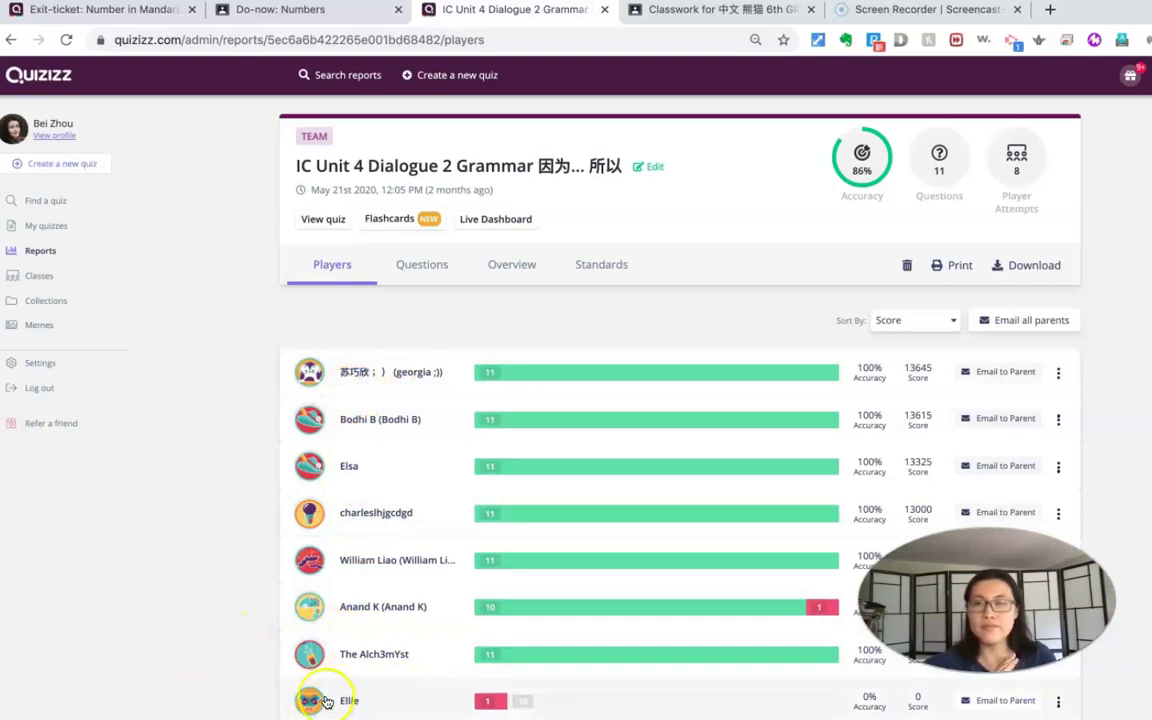
- Scroll through the report's per-question answer breakdown
click(425, 275)
scroll(509, 357, down, 1)
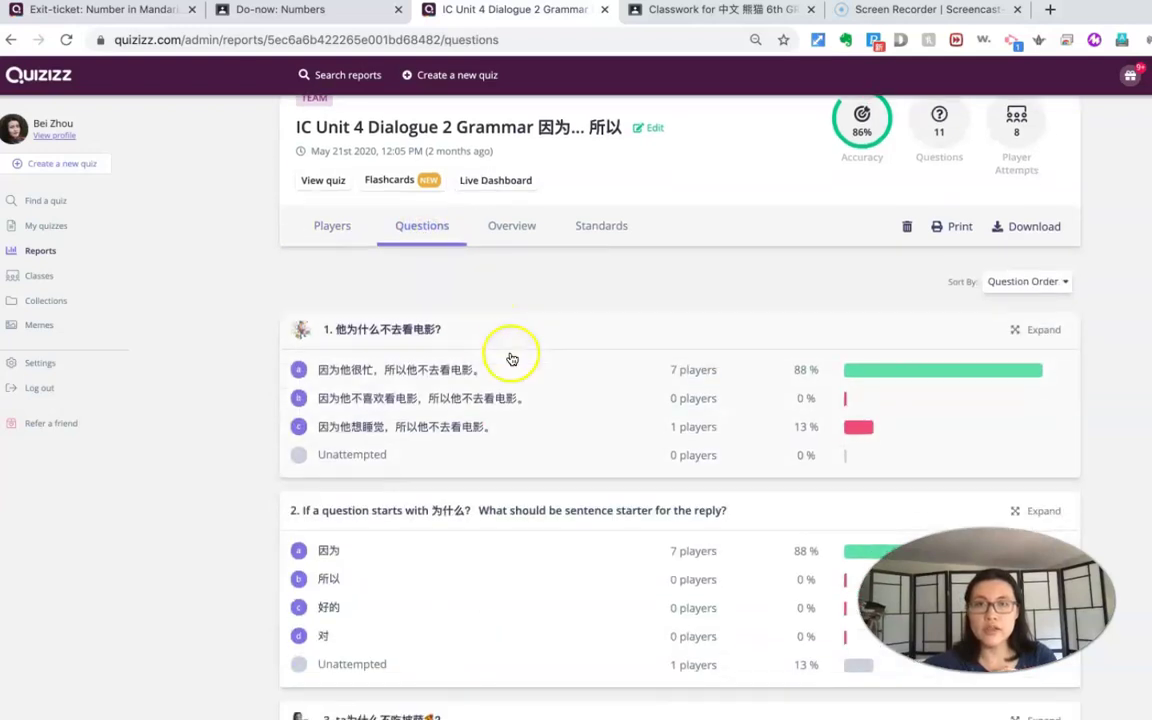
scroll(896, 410, down, 1)
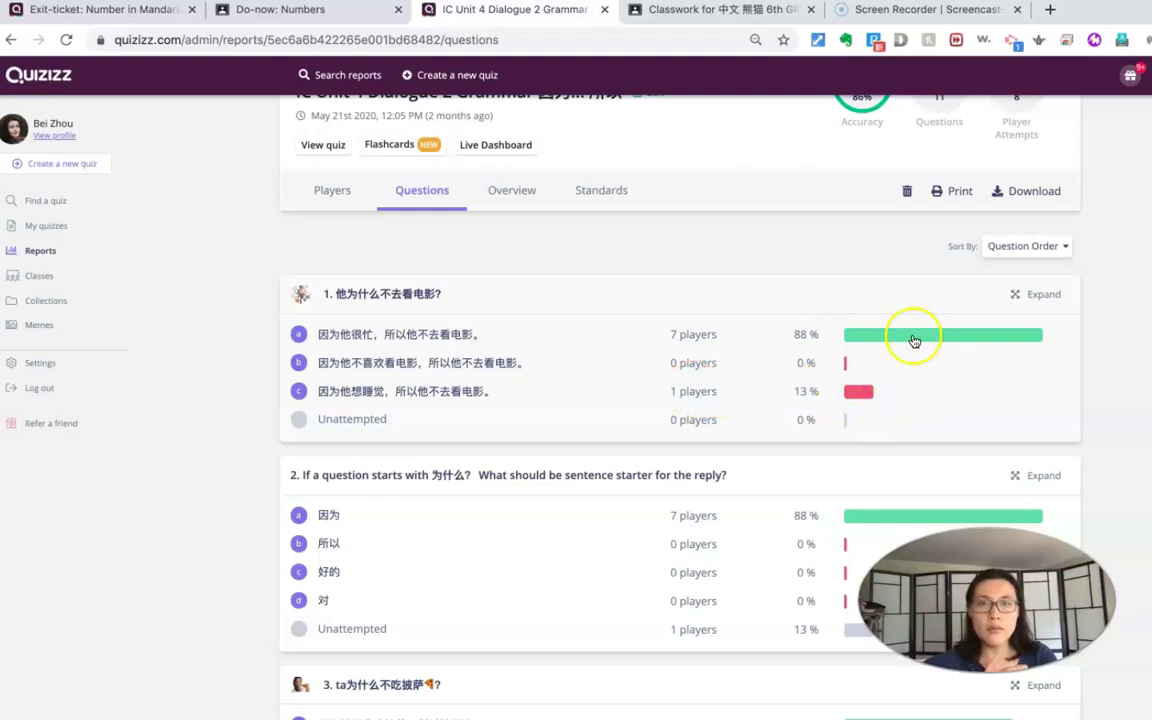
scroll(912, 420, down, 5)
scroll(911, 431, down, 10)
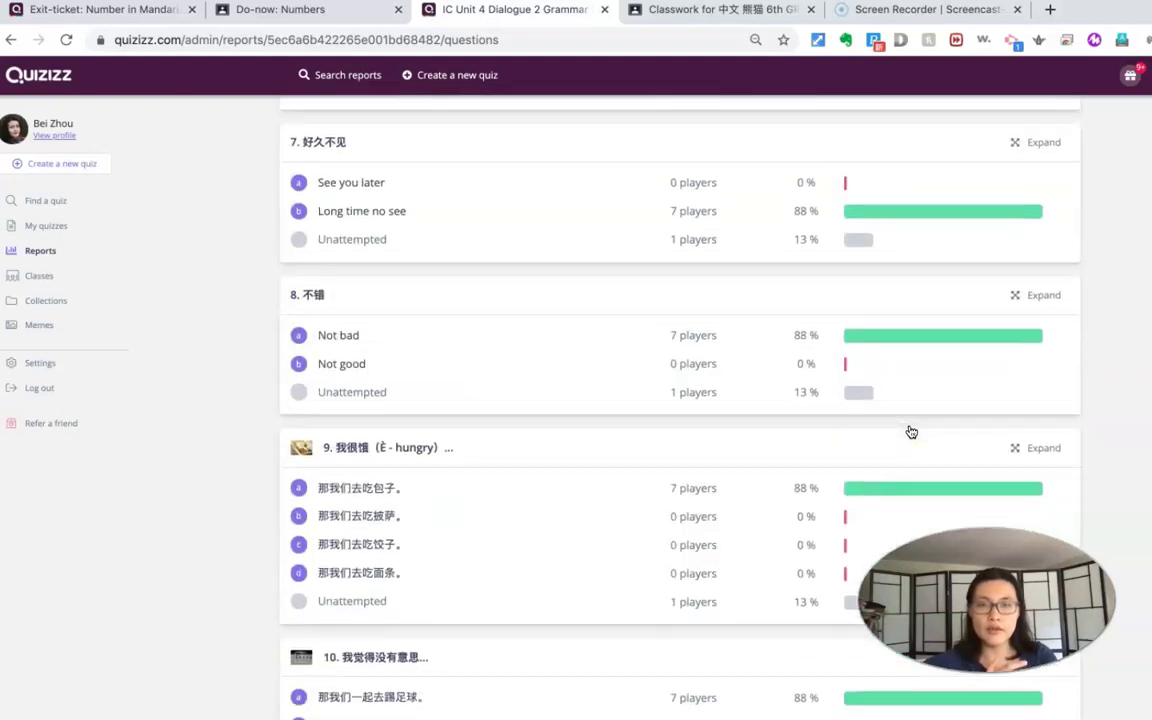
scroll(911, 432, up, 20)
- Compare the player-by-question overview grid with the standards breakdown, which shows no tagged questions
click(524, 264)
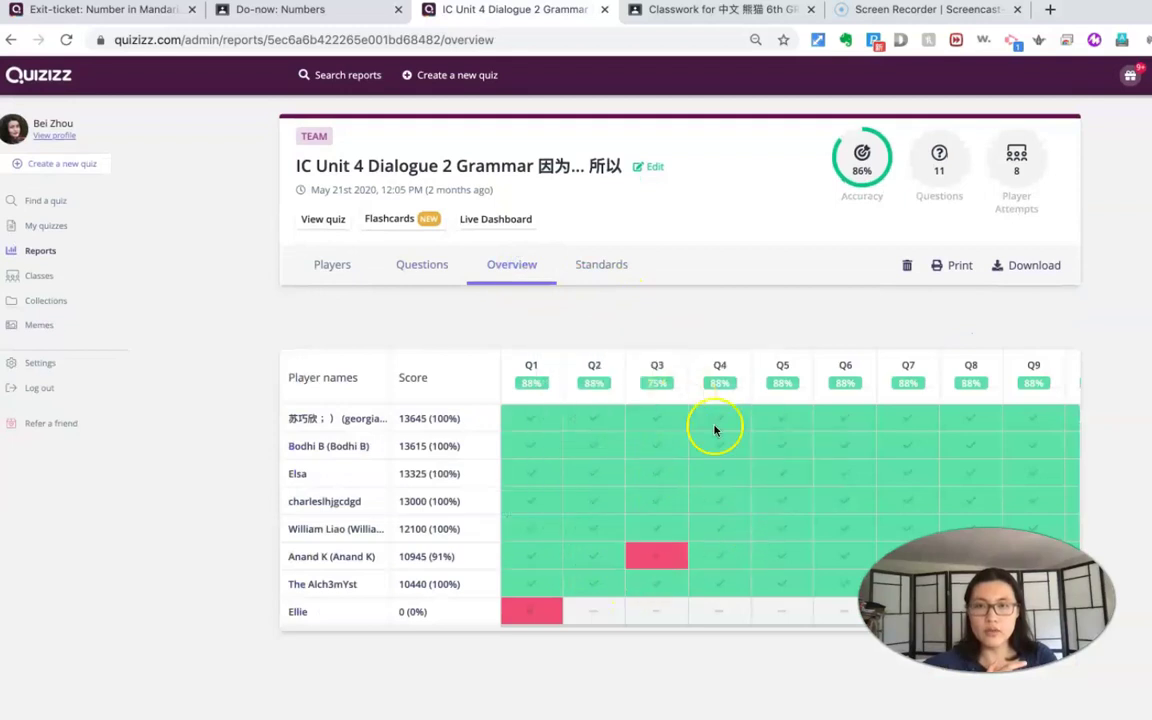
mouse_move(662, 561)
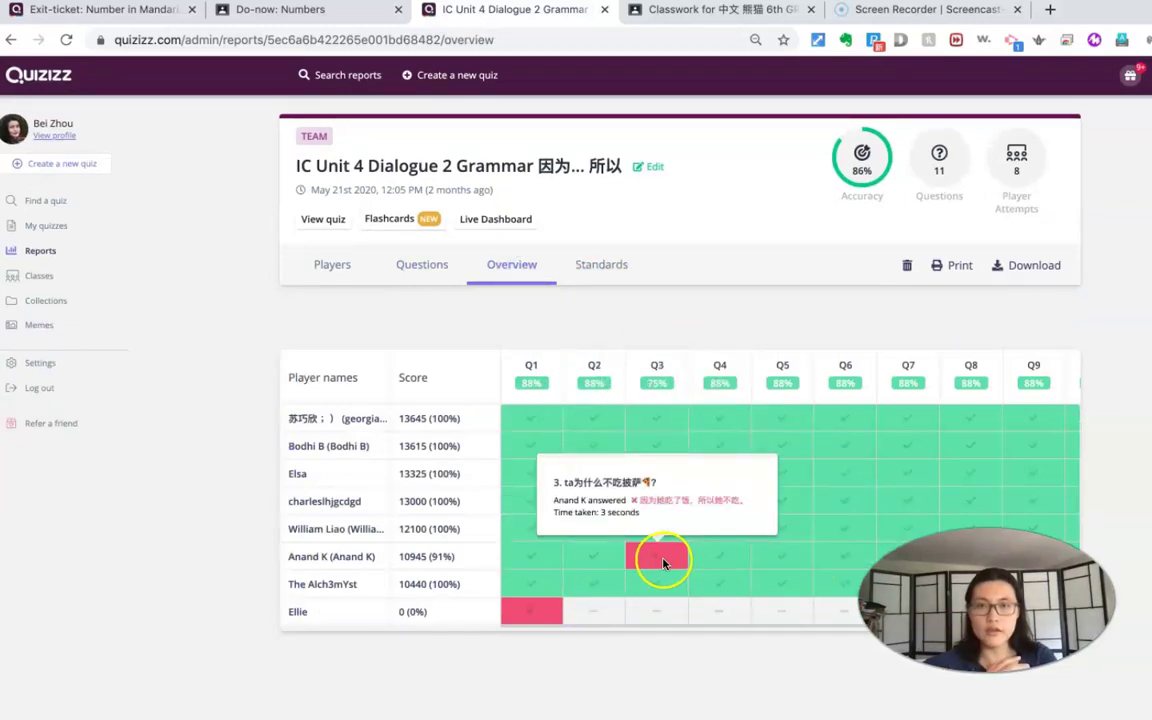
click(606, 267)
click(539, 268)
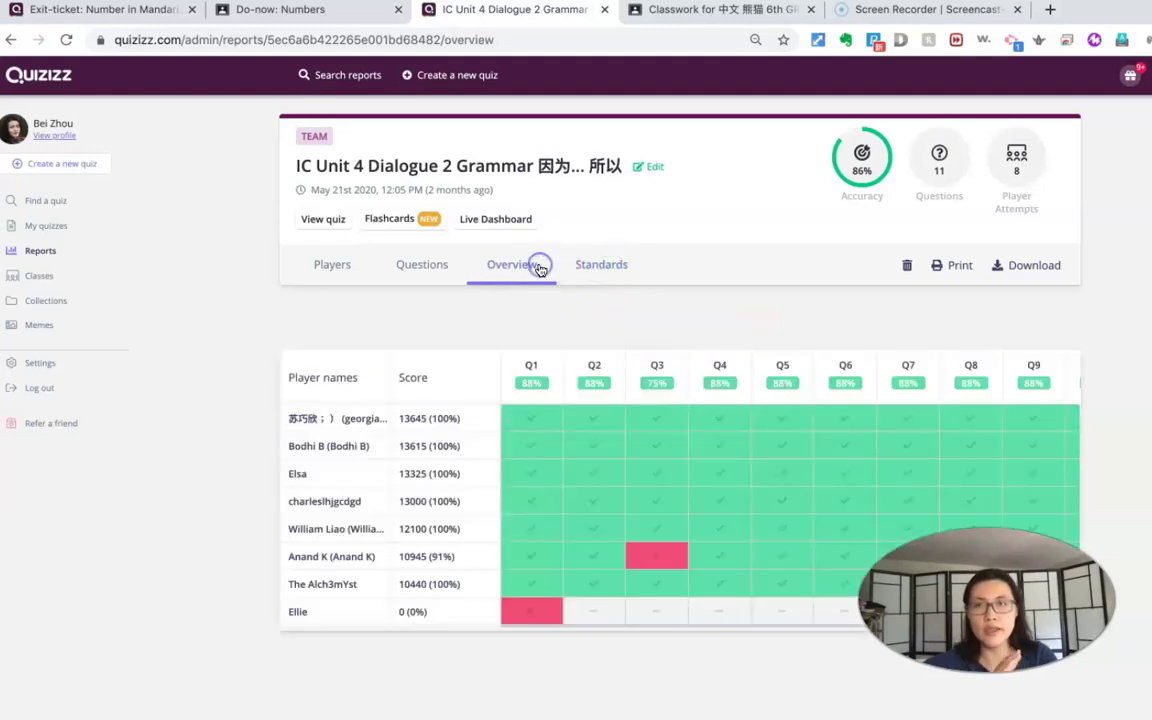
click(616, 272)
click(614, 286)
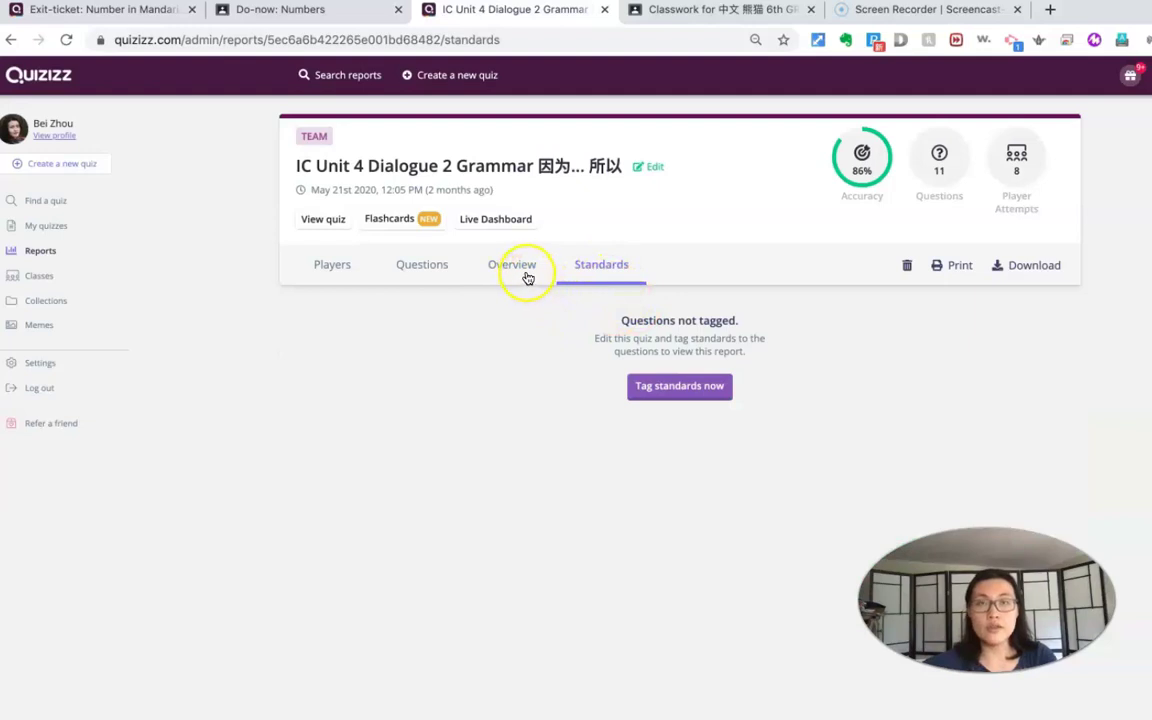
- From Reports, open IC Unit 4 D1 Hobby 爱好 and review its per-question results: 71% accuracy, 3 attempts
click(54, 256)
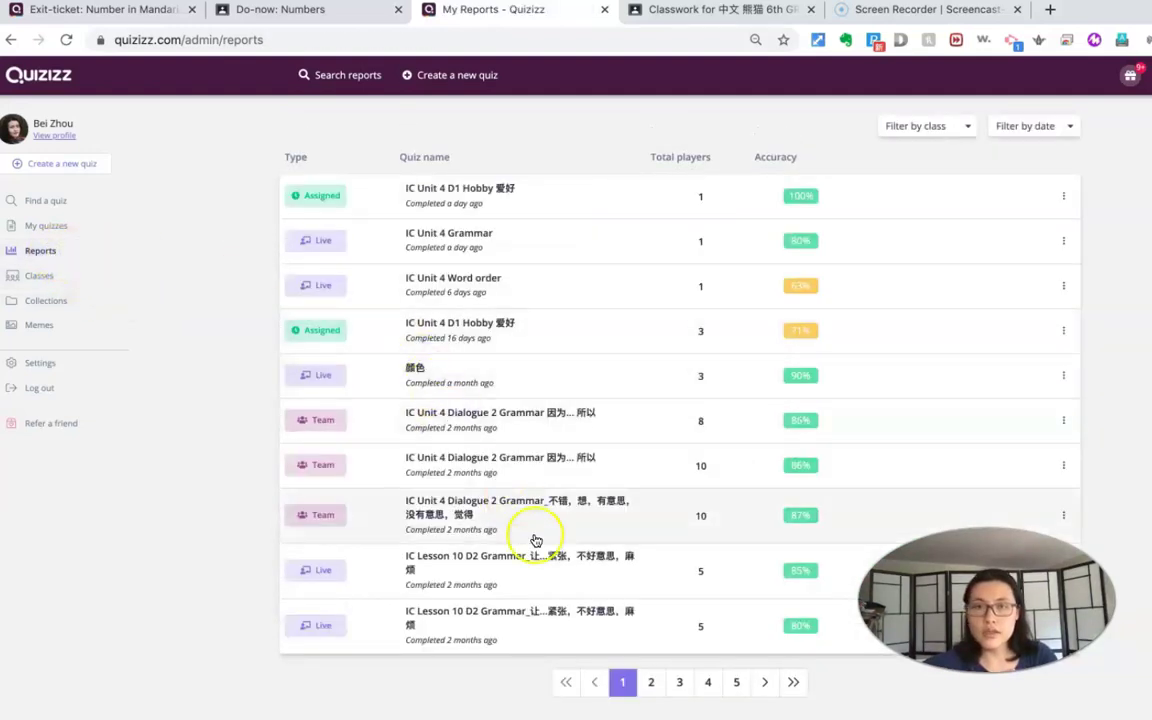
click(536, 339)
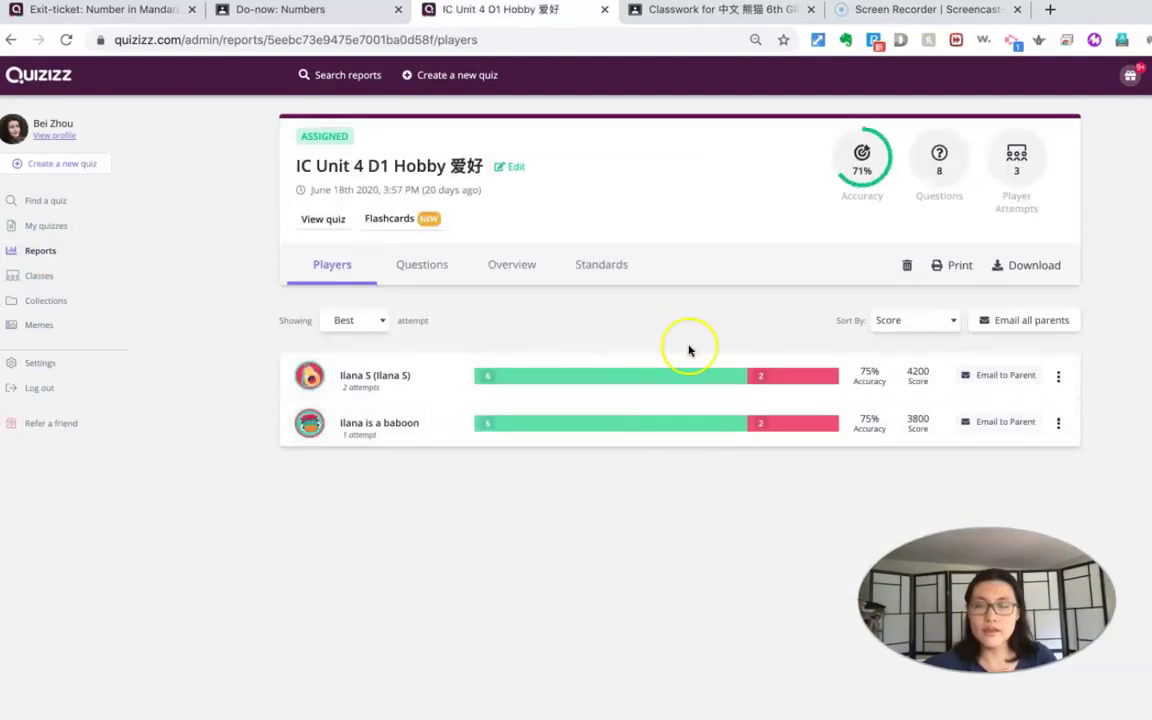
click(432, 266)
scroll(933, 493, down, 2)
scroll(933, 493, down, 2)
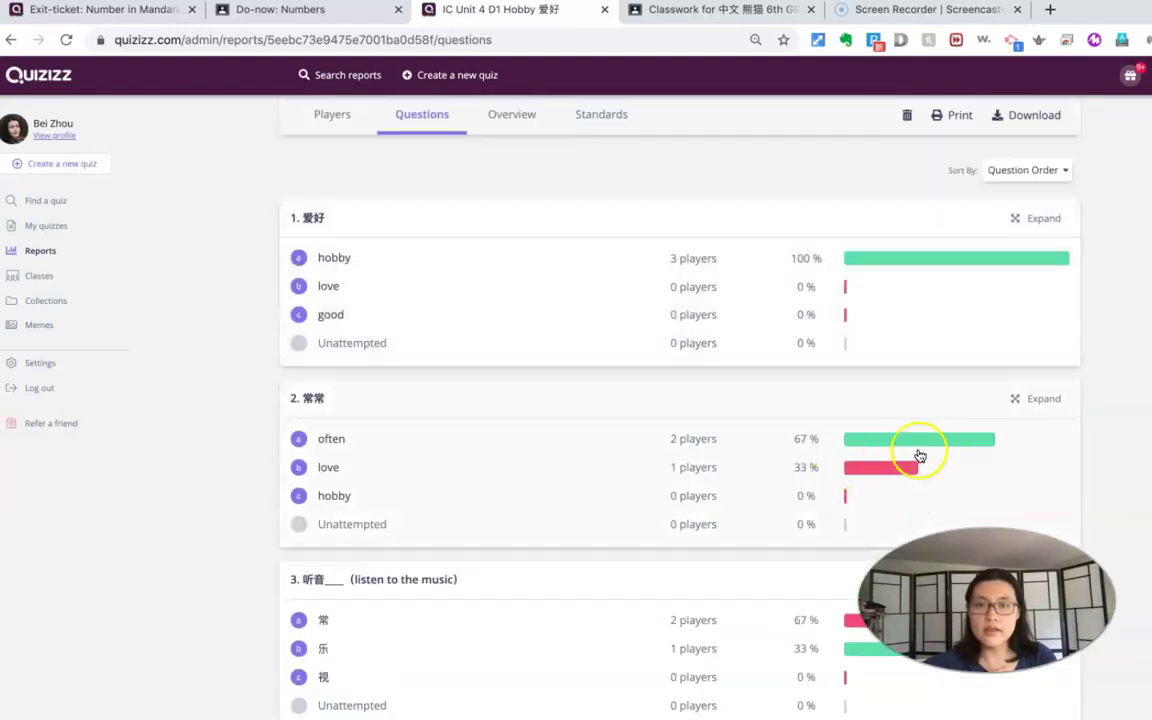
scroll(184, 316, up, 3)
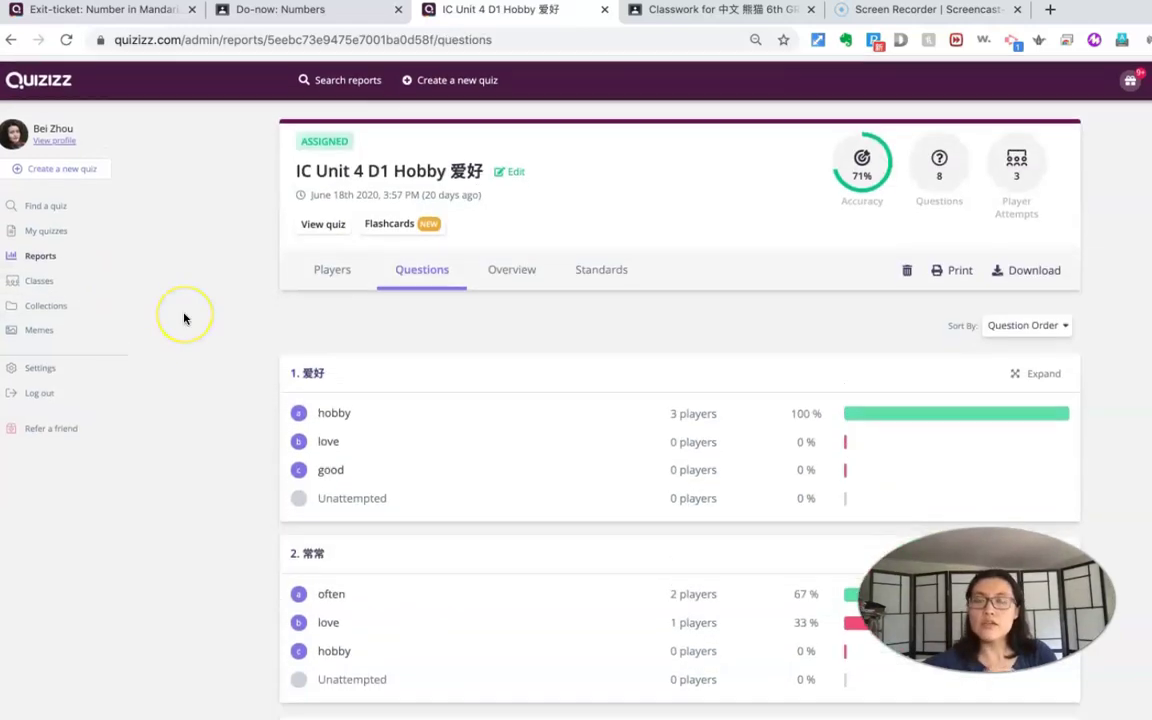